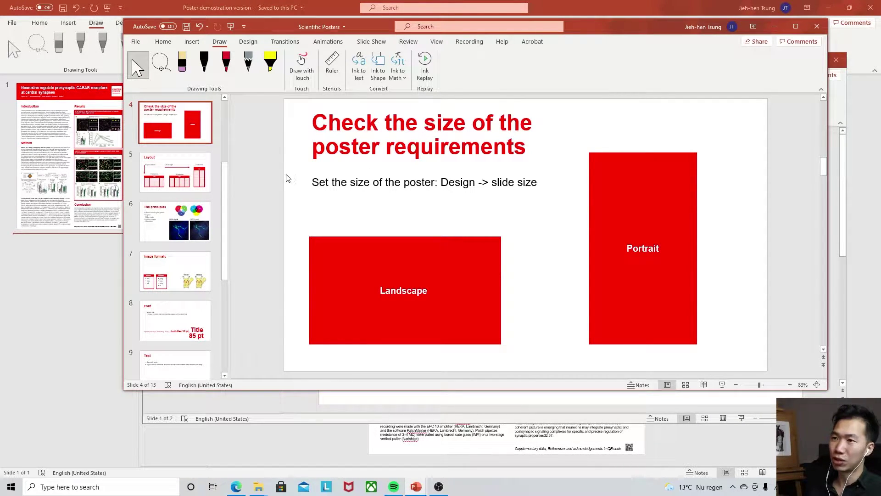
# Switch to the ECN lecture poster assignment presentation and set a custom slide size 90 cm wide by 120 cm high, scaling content with Ensure Fit
pyautogui.hotkey('alt', 'Tab')
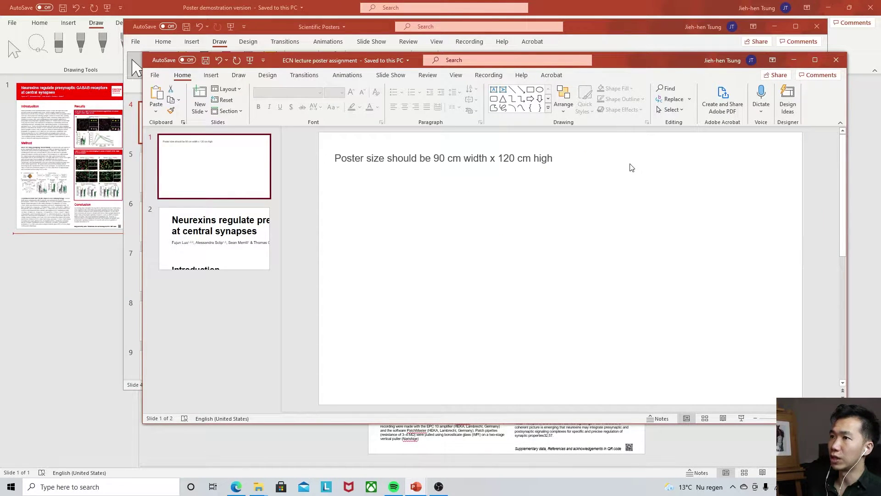
pyautogui.click(275, 77)
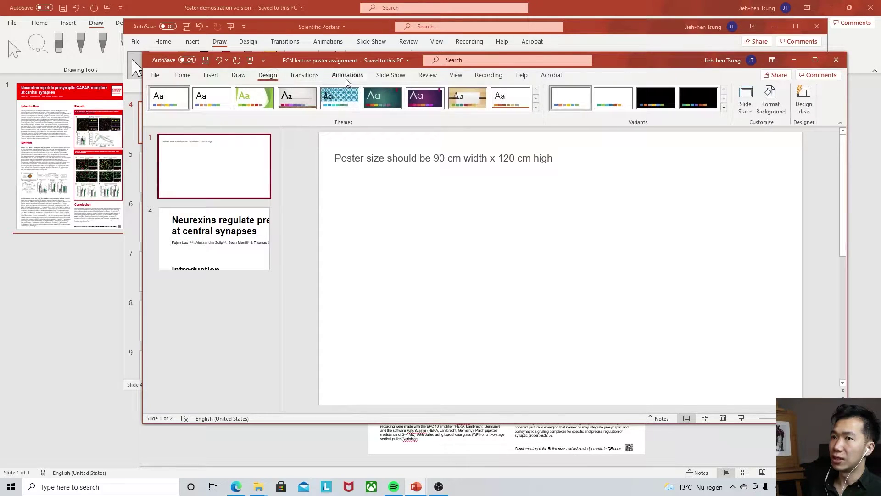
pyautogui.click(747, 96)
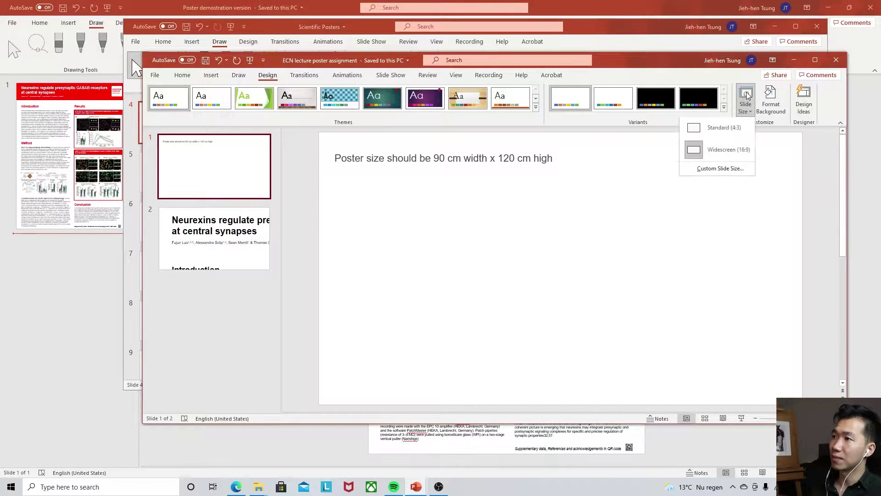
pyautogui.click(717, 170)
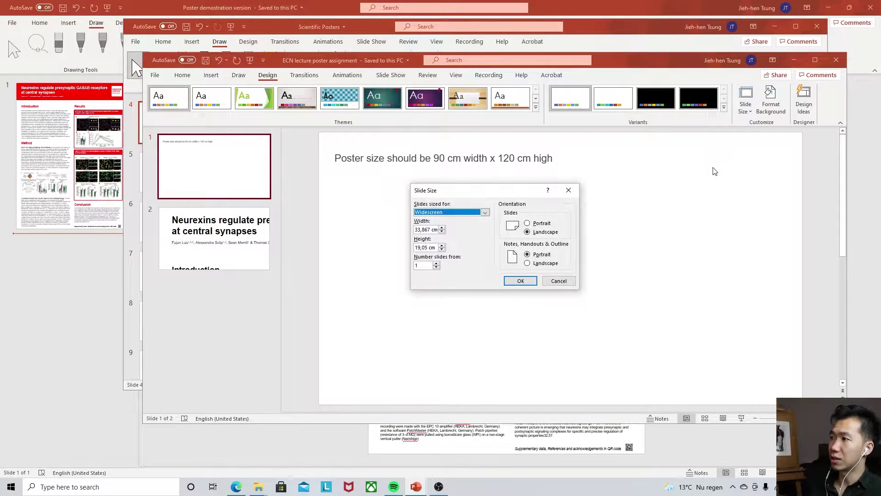
pyautogui.press('Tab')
pyautogui.write('90')
pyautogui.press('Tab')
pyautogui.write('120')
pyautogui.click(520, 280)
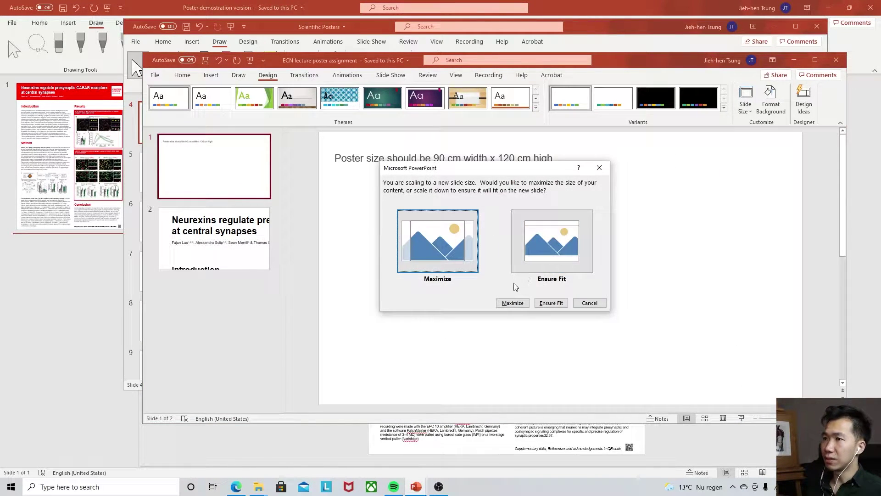
pyautogui.click(552, 304)
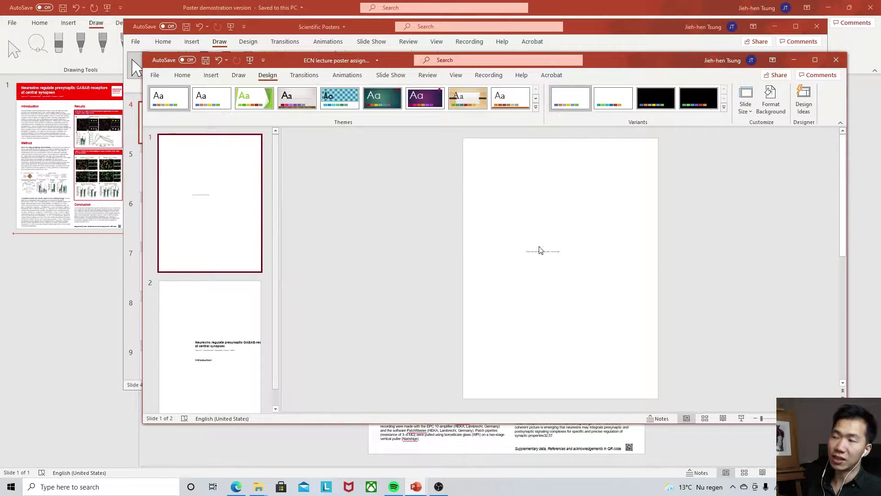
# Look over slide 2 of the resized poster and view the Layout slide in the Scientific Posters presentation
pyautogui.scroll(-2, 543, 251)
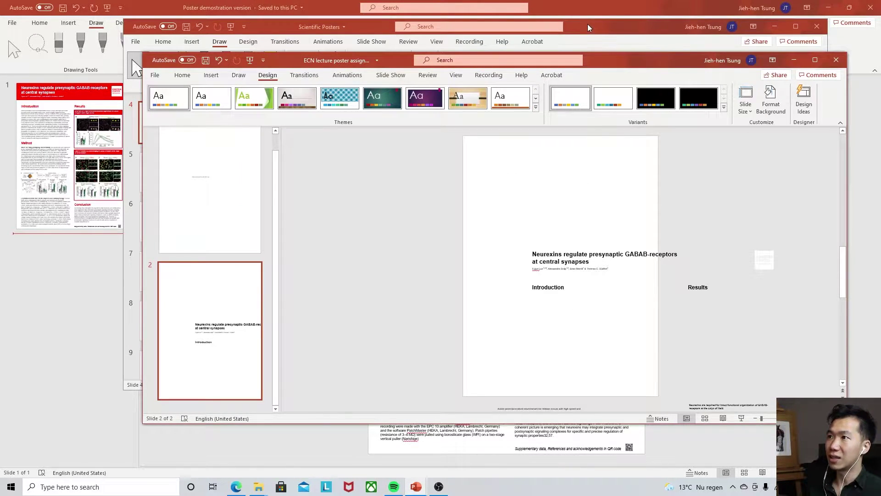
pyautogui.click(589, 28)
pyautogui.click(173, 184)
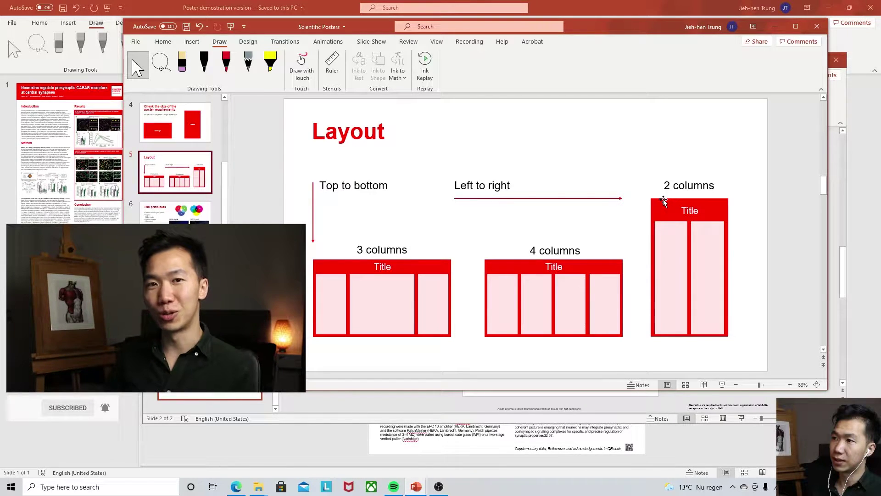
# Return to the poster assignment and move the title, authors, Introduction and Results text boxes off slide 2, beyond its right edge
pyautogui.click(351, 408)
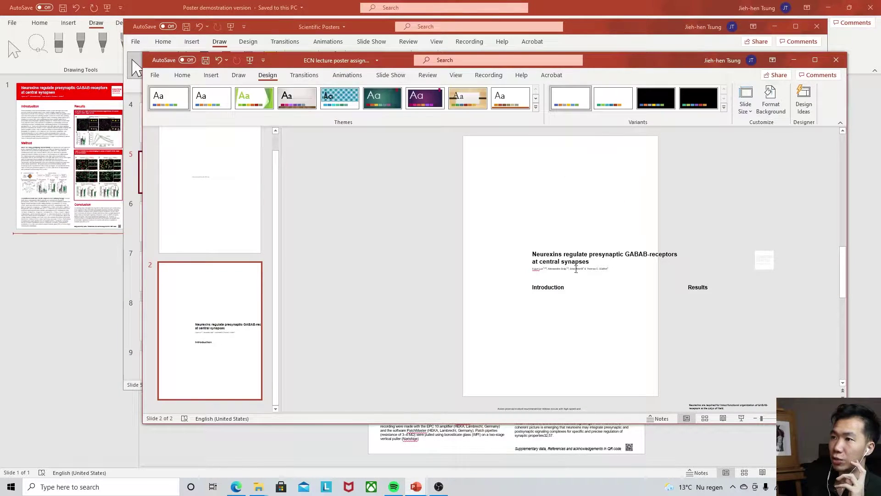
pyautogui.moveTo(498, 212); pyautogui.dragTo(713, 310)
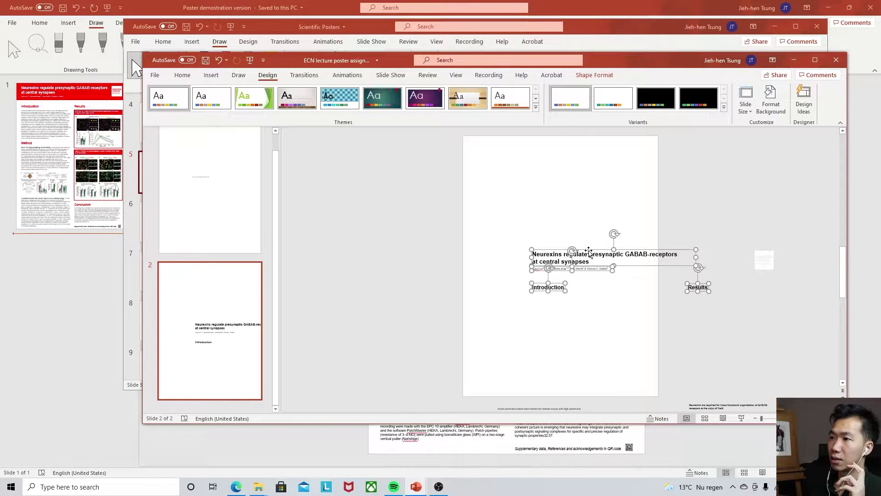
pyautogui.moveTo(595, 252); pyautogui.dragTo(716, 294)
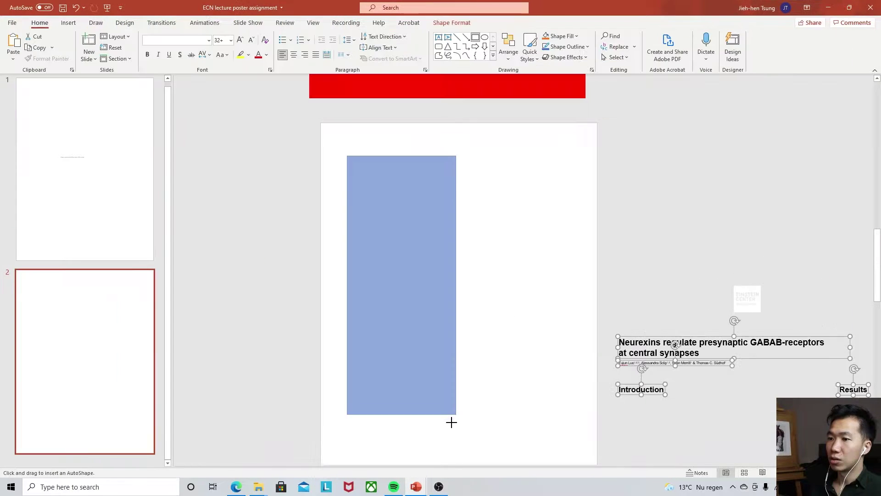
# Draw a column rectangle about 96.6 cm high and 35 cm wide on the slide's left half and place a copy beside it
pyautogui.moveTo(450, 419); pyautogui.dragTo(454, 452)
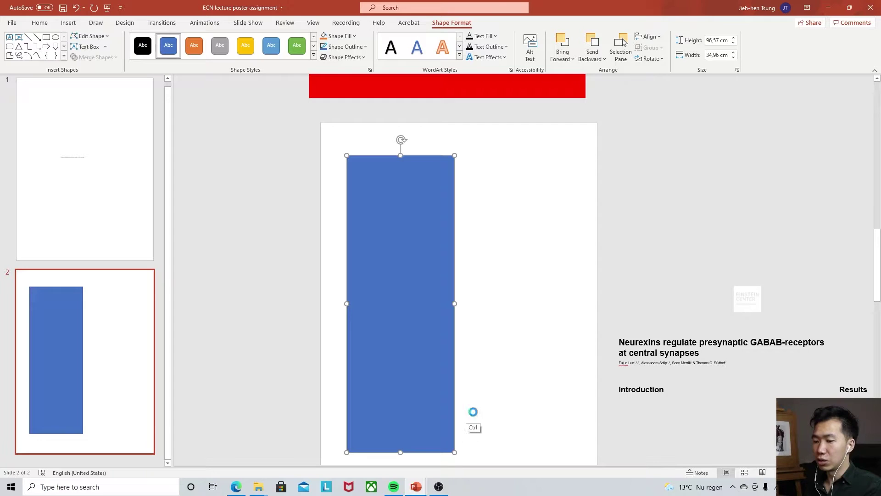
pyautogui.hotkey('ctrl', 'v')
pyautogui.moveTo(412, 249); pyautogui.dragTo(530, 246)
# Remove the fill from both column rectangles so only their outlines remain
pyautogui.keyDown('shift'); pyautogui.click(390, 164); pyautogui.keyUp('shift')
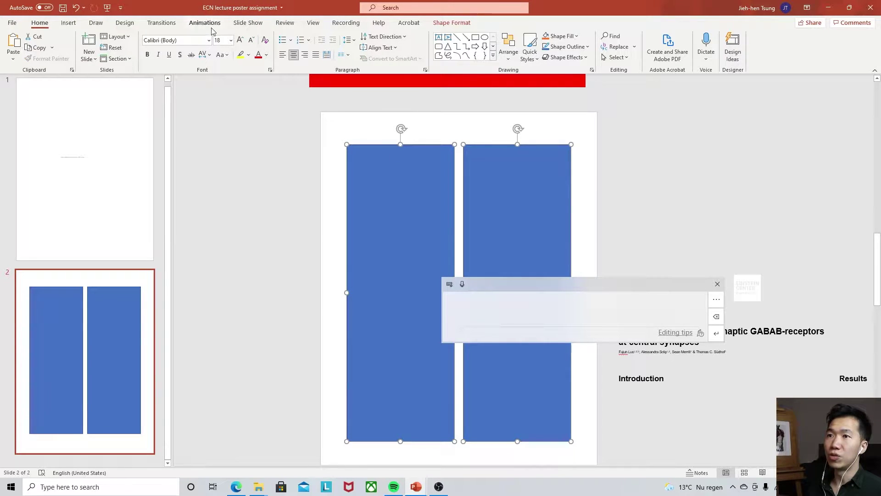
pyautogui.click(452, 23)
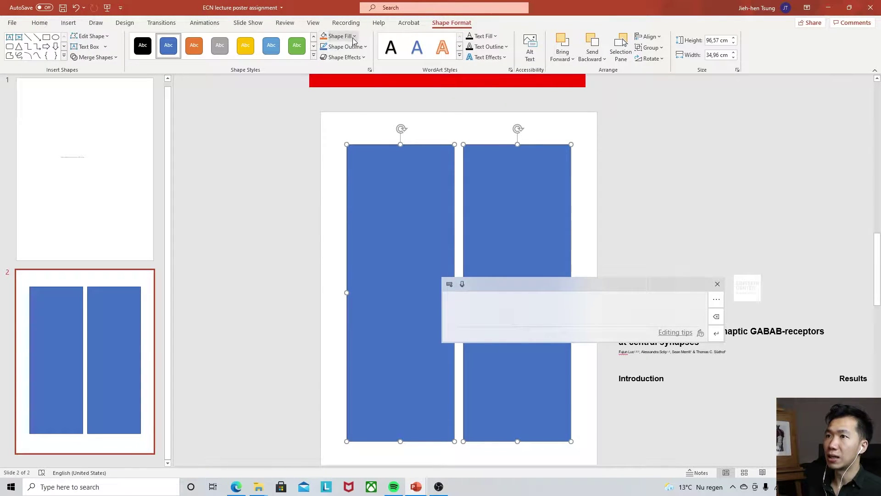
pyautogui.click(338, 36)
pyautogui.click(305, 136)
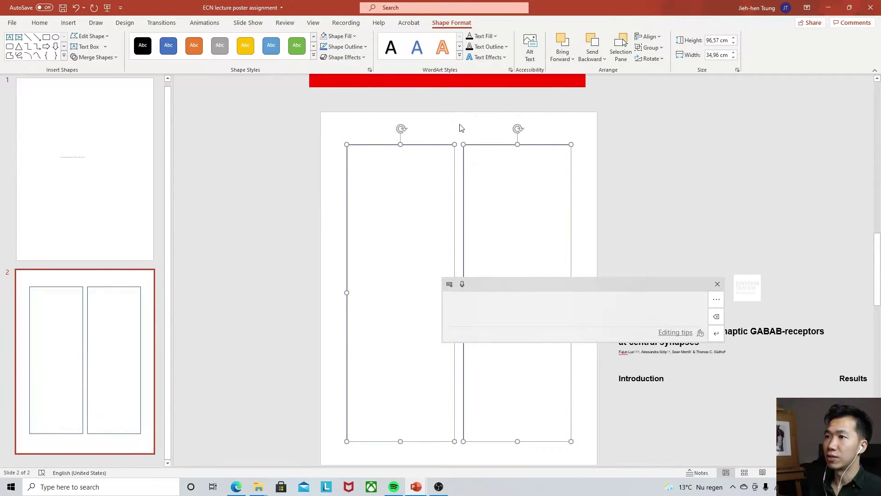
pyautogui.click(349, 143)
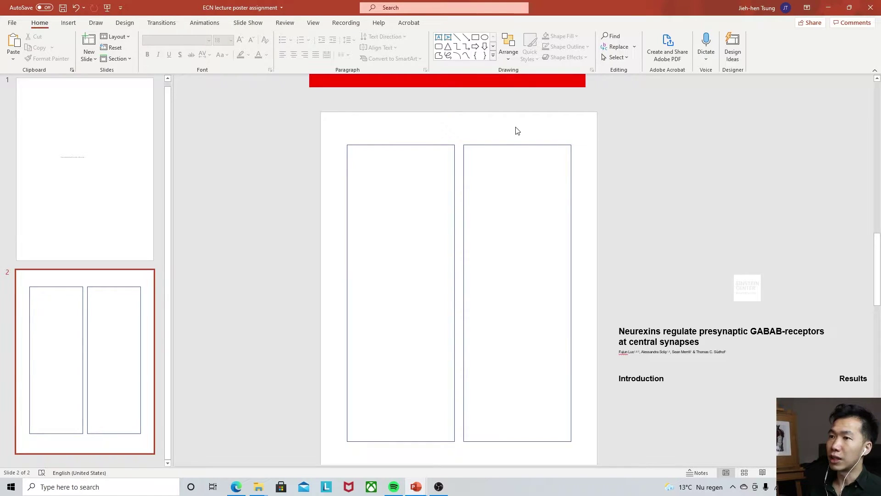
# Display the gridlines on the slide
pyautogui.rightClick(543, 134)
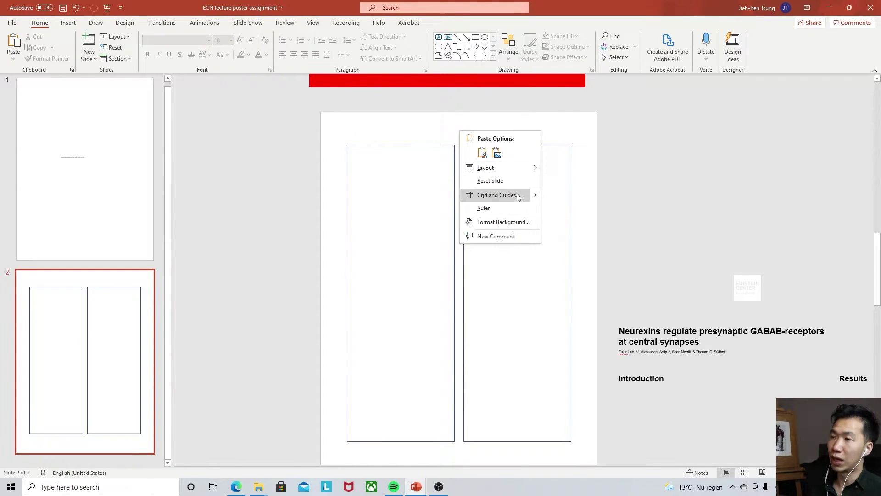
pyautogui.moveTo(536, 196)
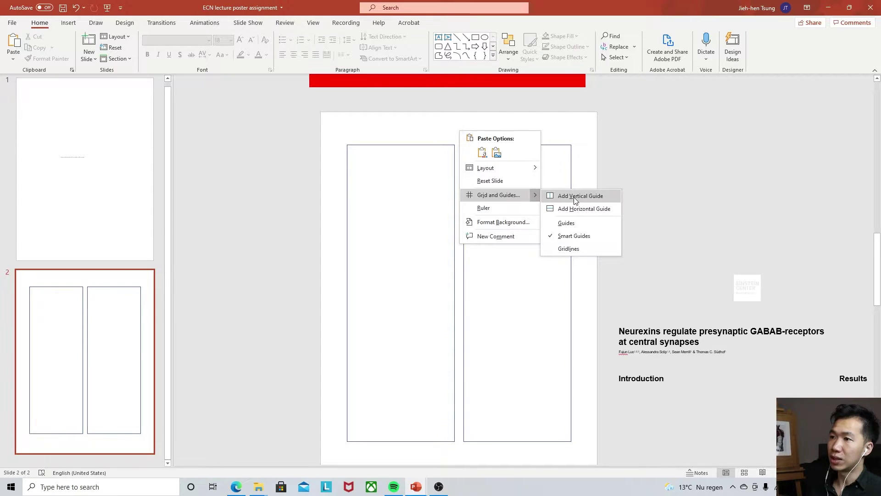
pyautogui.click(562, 249)
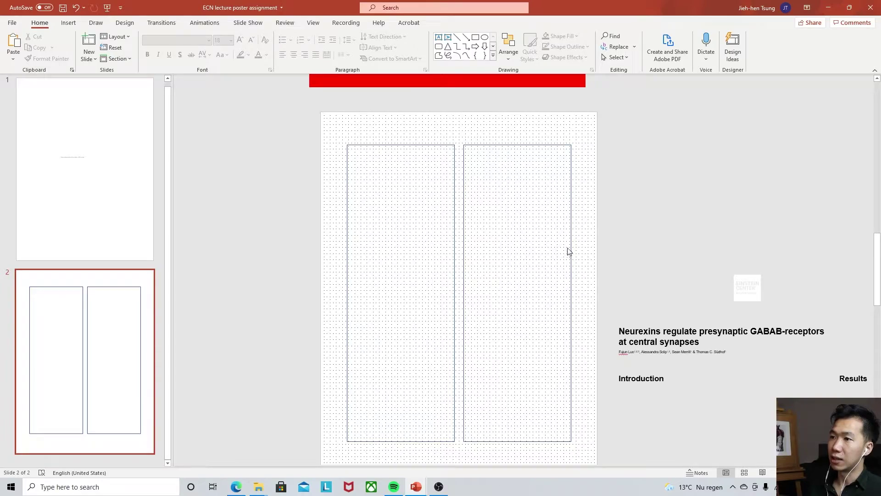
# Enlarge the right column rectangle along the grid towards the slide's right and bottom margins, and delete the left column rectangle
pyautogui.click(571, 226)
pyautogui.scroll(3, 565, 243)
pyautogui.moveTo(528, 295); pyautogui.dragTo(552, 295)
pyautogui.rightClick(479, 173)
pyautogui.click(576, 280)
pyautogui.click(553, 275)
pyautogui.scroll(10, 553, 275)
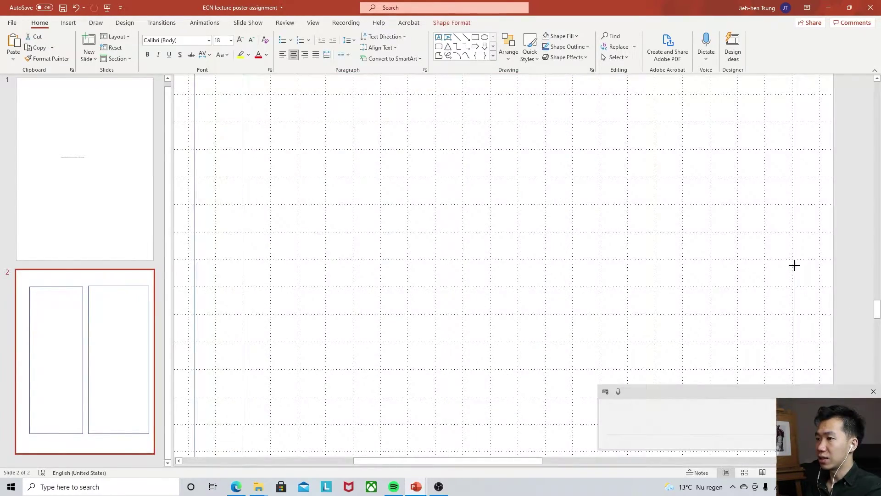
pyautogui.scroll(8, 795, 265)
pyautogui.scroll(-3, 775, 258)
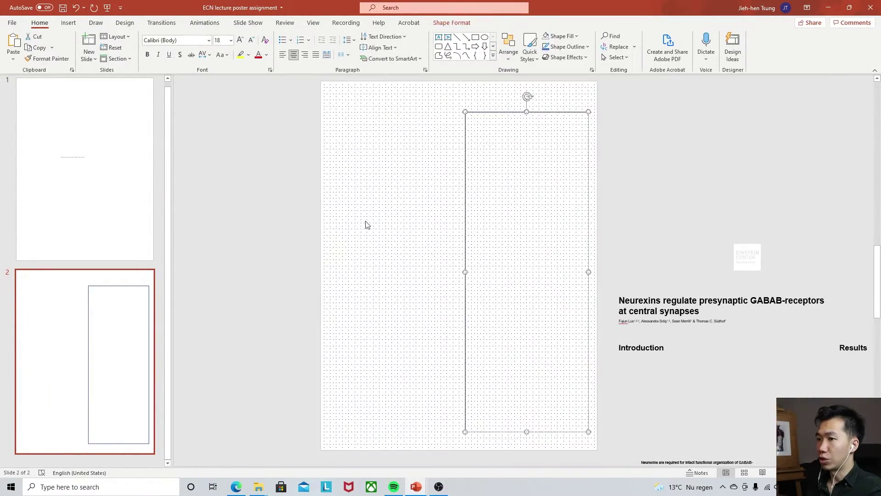
# Lower the column's upper edge to leave title space and place an identical column on the left, with margins matched to the grid
pyautogui.moveTo(526, 118); pyautogui.dragTo(527, 125)
pyautogui.scroll(2, 436, 246)
pyautogui.scroll(-2, 602, 261)
pyautogui.scroll(2, 602, 261)
pyautogui.moveTo(377, 159); pyautogui.dragTo(381, 159)
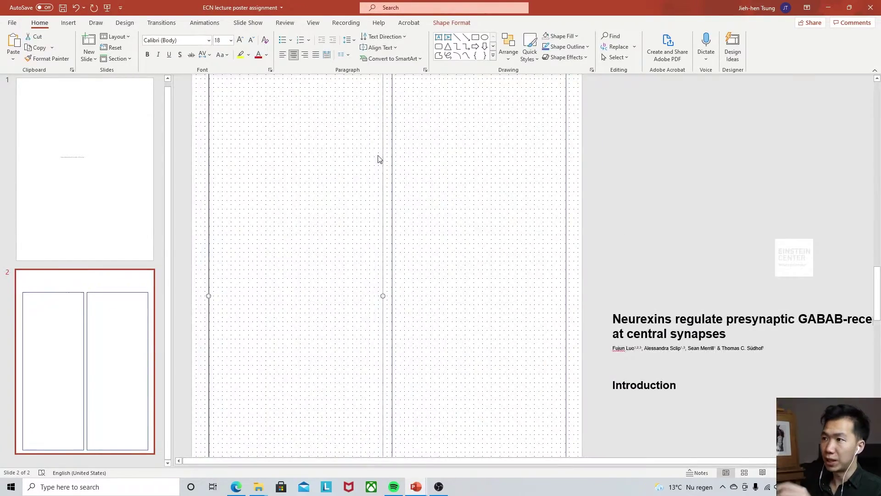
# Move the poster title and the authors line into the space above the two columns, aligned with the left column
pyautogui.scroll(-2, 380, 159)
pyautogui.click(671, 301)
pyautogui.moveTo(681, 293); pyautogui.dragTo(397, 84)
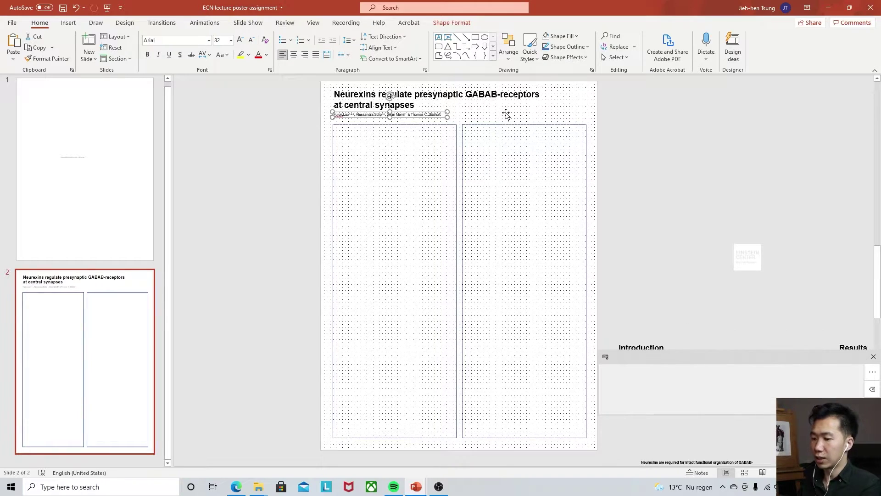
# Duplicate the authors line, place the copy directly below it, and replace its text with "Affiliation"
pyautogui.hotkey('ctrl', '=')
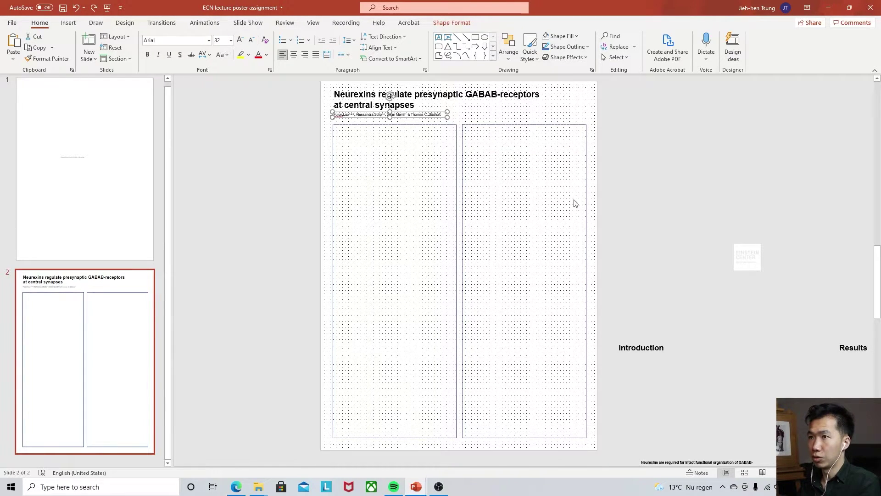
pyautogui.scroll(5, 389, 97)
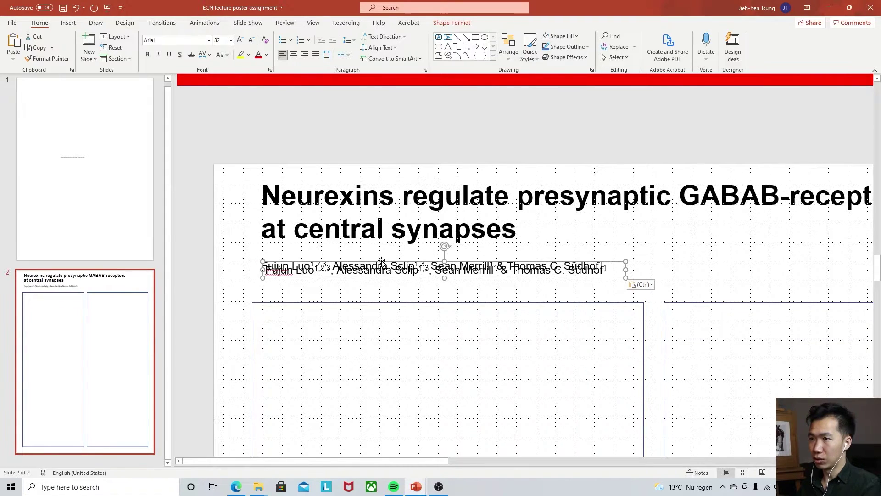
pyautogui.moveTo(381, 262); pyautogui.dragTo(377, 279)
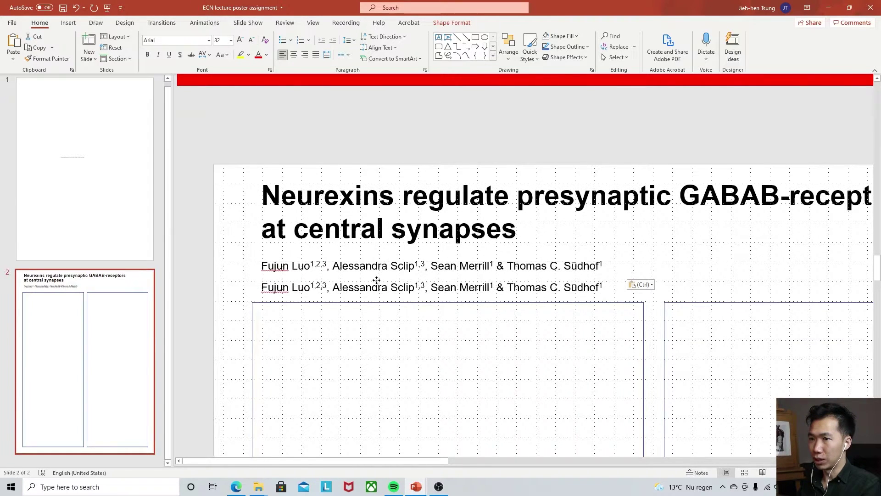
pyautogui.write('Aff')
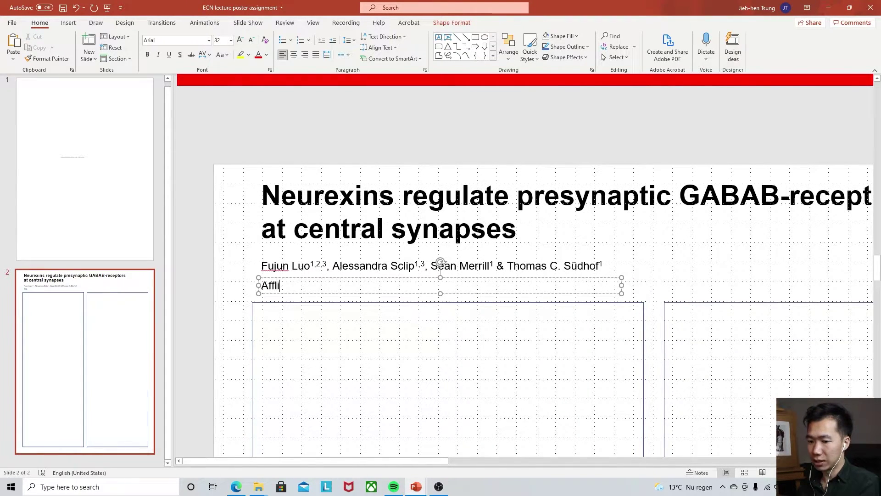
pyautogui.write('iliation')
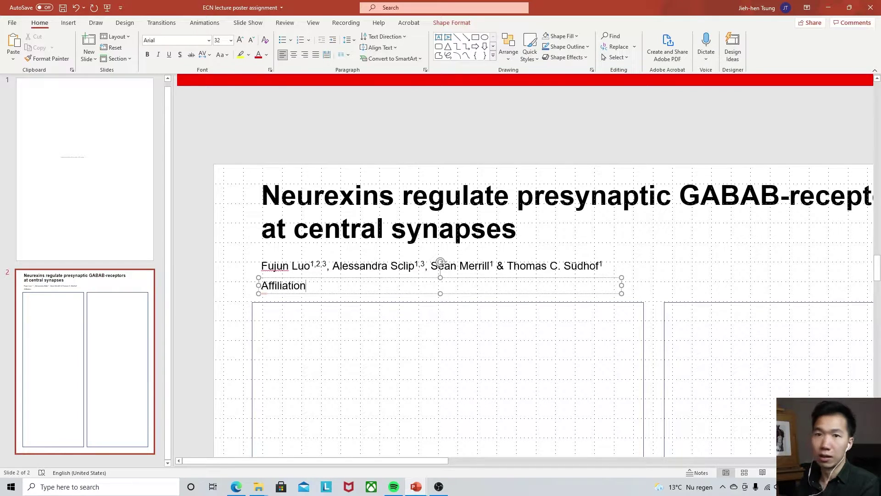
pyautogui.click(326, 155)
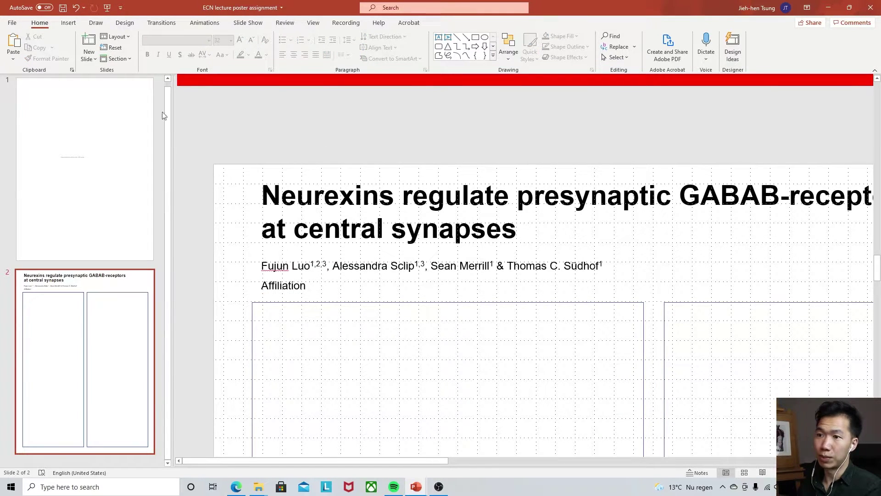
# Move the Introduction heading into the left column and the Results heading into the right column
pyautogui.keyDown('ctrl'); pyautogui.scroll(-3, 191, 110); pyautogui.keyUp('ctrl')
pyautogui.keyDown('ctrl'); pyautogui.scroll(-2, 387, 265); pyautogui.keyUp('ctrl')
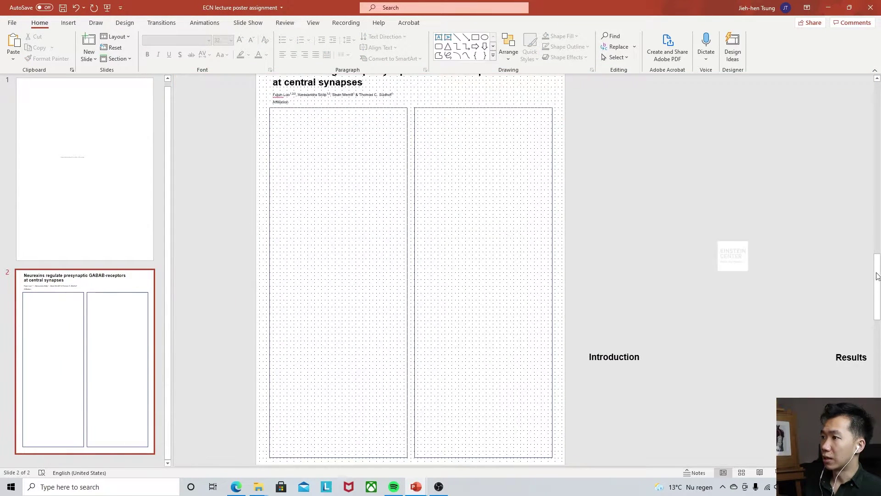
pyautogui.moveTo(878, 275); pyautogui.dragTo(878, 312)
pyautogui.moveTo(622, 243); pyautogui.dragTo(322, 108)
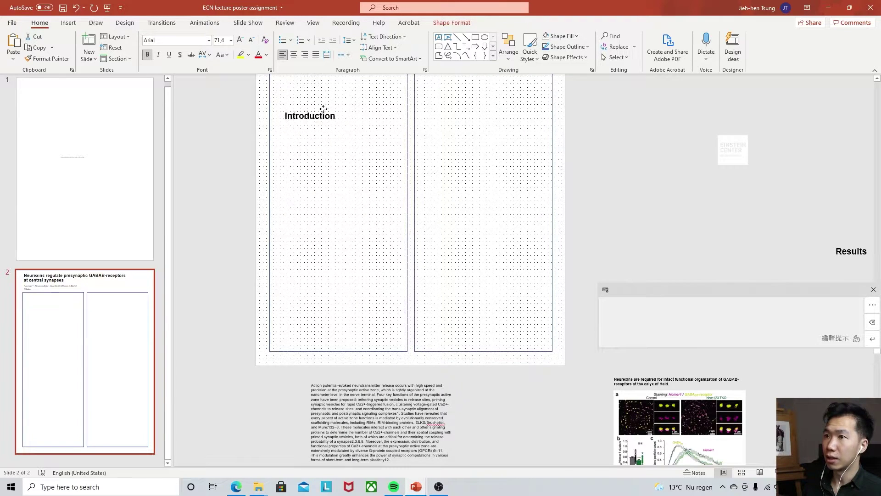
pyautogui.click(854, 248)
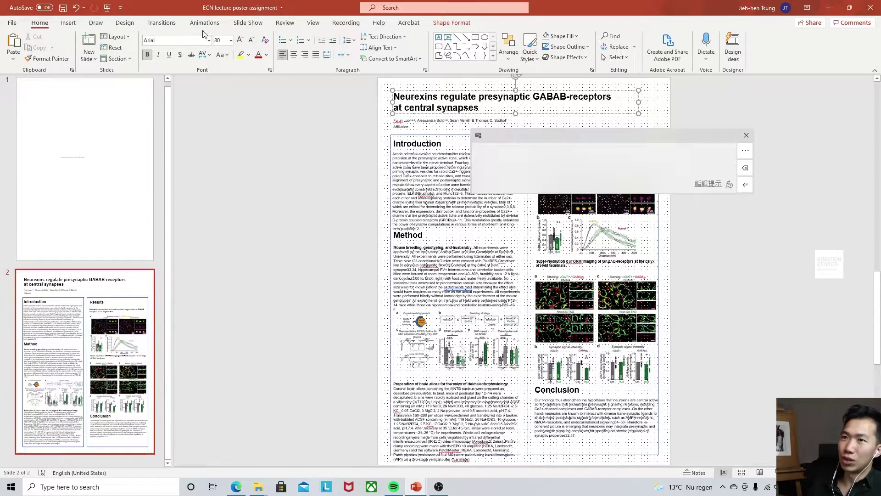
# Position the body texts, figures and bold captions under their headings in both columns with tidy vertical spacing
pyautogui.click(385, 122)
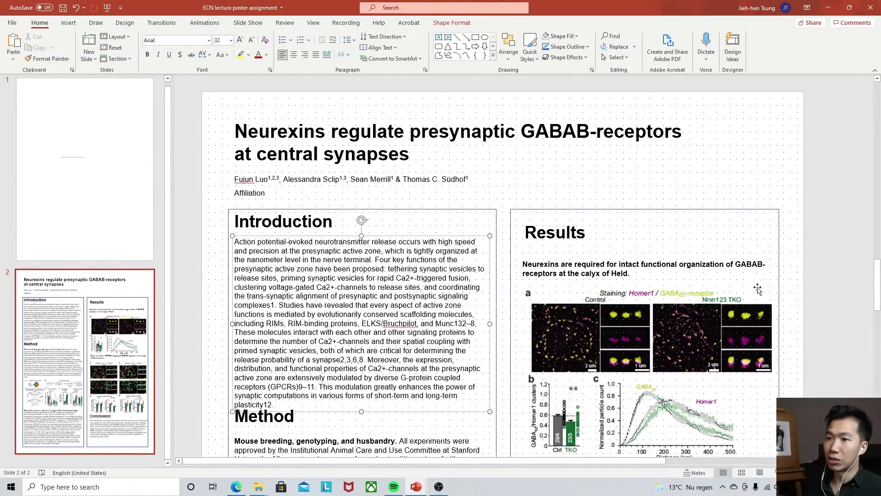
pyautogui.scroll(-5, 793, 280)
pyautogui.scroll(3, 789, 293)
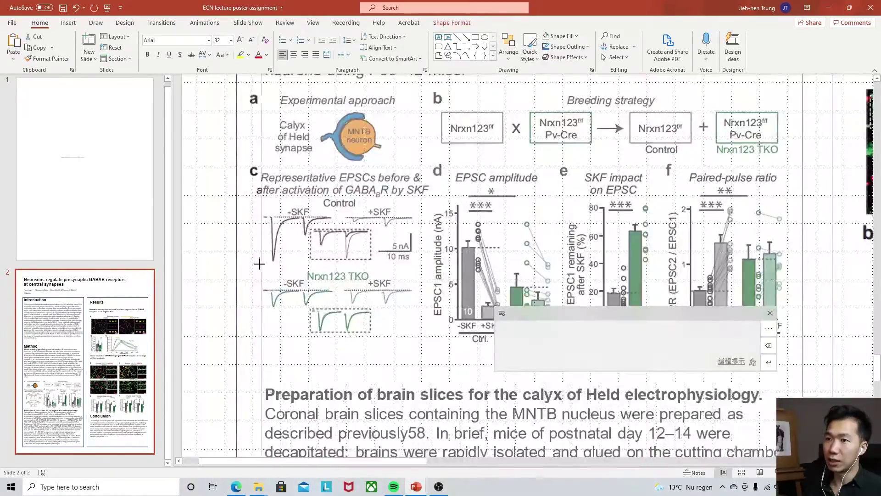
pyautogui.scroll(-5, 783, 304)
pyautogui.scroll(5, 336, 210)
pyautogui.scroll(-5, 516, 159)
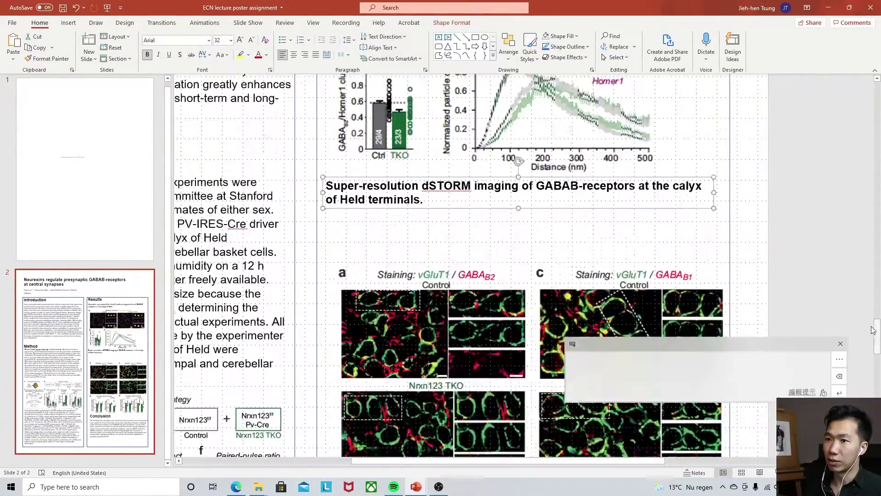
pyautogui.scroll(-5, 515, 159)
# Align the Introduction and Results headings to each other along their top edges
pyautogui.click(325, 133)
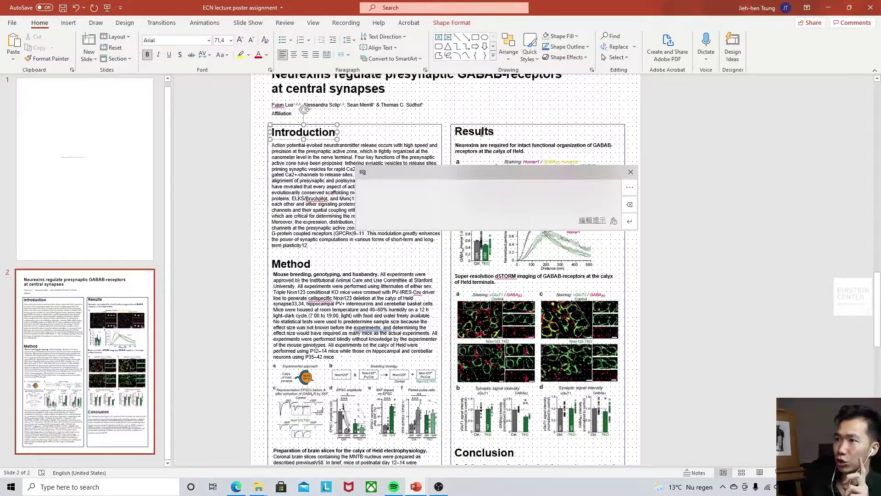
pyautogui.click(509, 48)
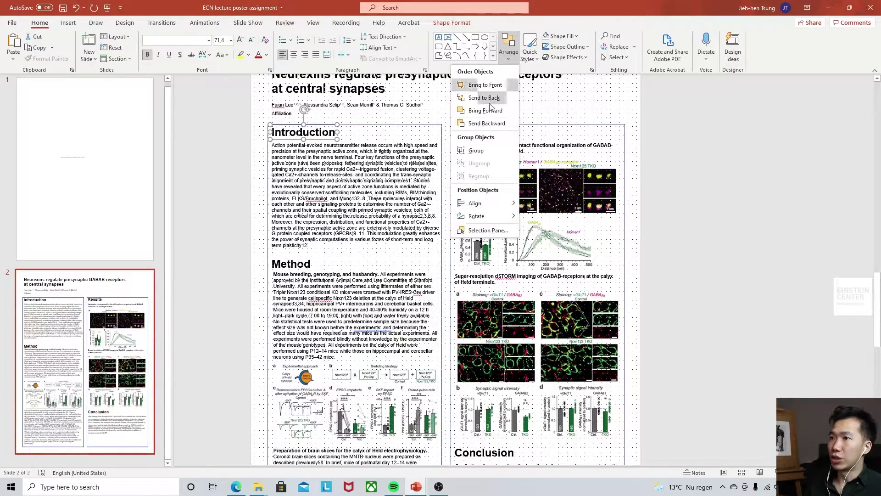
pyautogui.moveTo(489, 206)
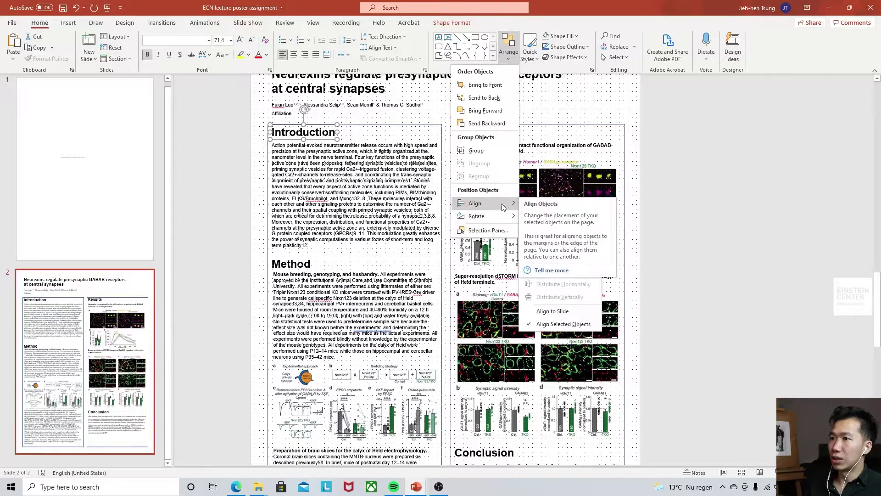
pyautogui.click(548, 244)
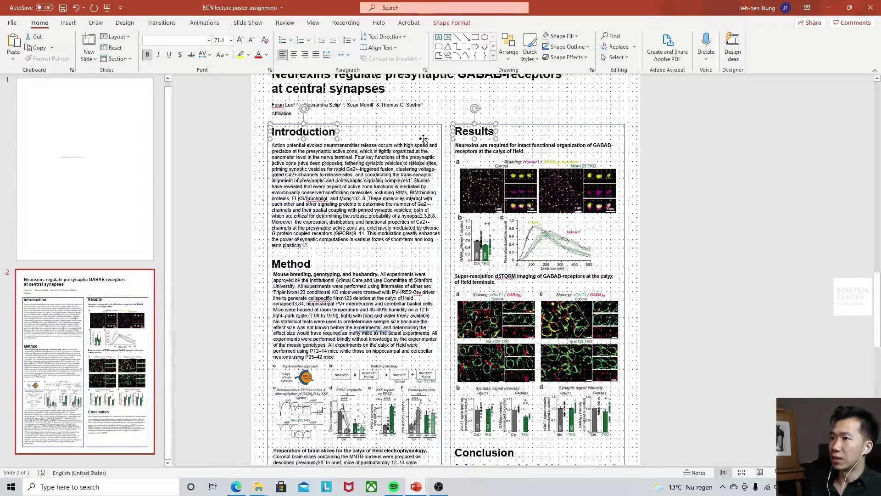
pyautogui.click(701, 222)
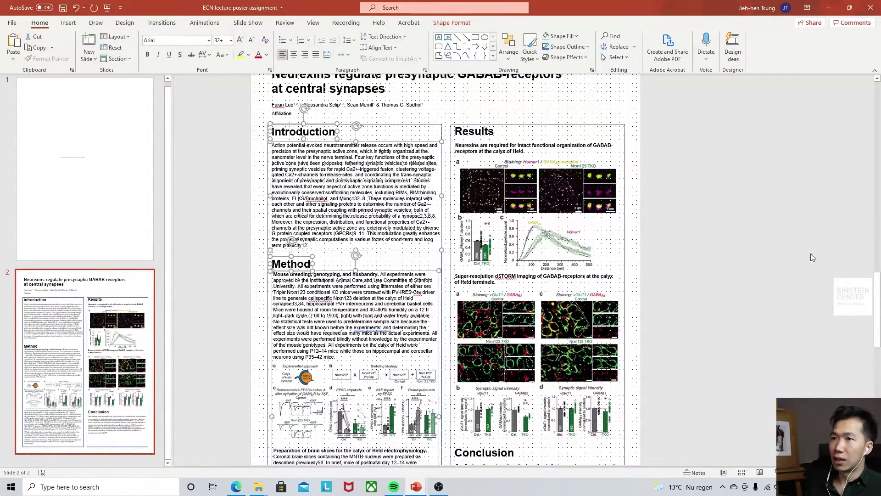
# Left-align the Introduction and Method headings, texts and figure in the left column
pyautogui.scroll(-2, 812, 256)
pyautogui.click(508, 46)
pyautogui.click(546, 203)
# Left-align the Results and Conclusion headings, captions, text and both figures in the right column
pyautogui.scroll(3, 753, 220)
pyautogui.click(474, 114)
pyautogui.keyDown('shift'); pyautogui.click(532, 131); pyautogui.keyUp('shift')
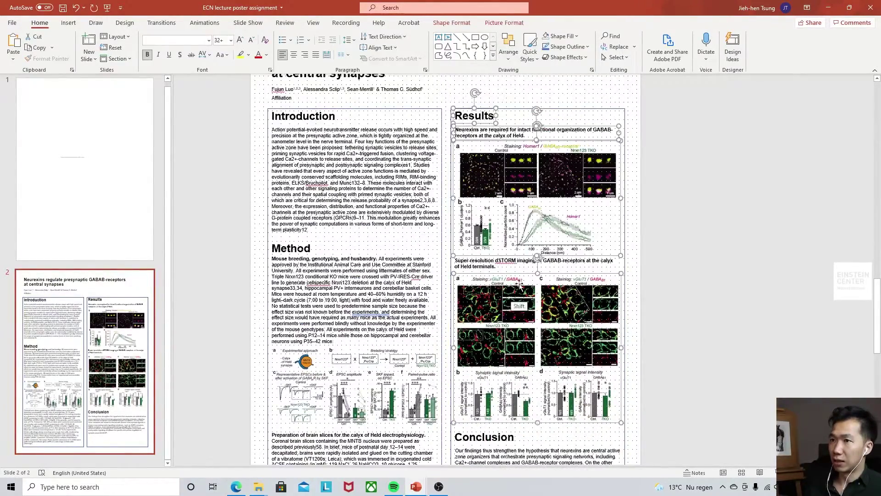
pyautogui.keyDown('shift'); pyautogui.click(534, 259); pyautogui.keyUp('shift')
pyautogui.scroll(-4, 534, 275)
pyautogui.click(508, 46)
pyautogui.click(546, 204)
pyautogui.click(260, 157)
# Move both column guide rectangles off the slide to the empty area on its right side
pyautogui.scroll(-1, 260, 157)
pyautogui.moveTo(370, 165); pyautogui.dragTo(768, 165)
pyautogui.moveTo(480, 441); pyautogui.dragTo(701, 440)
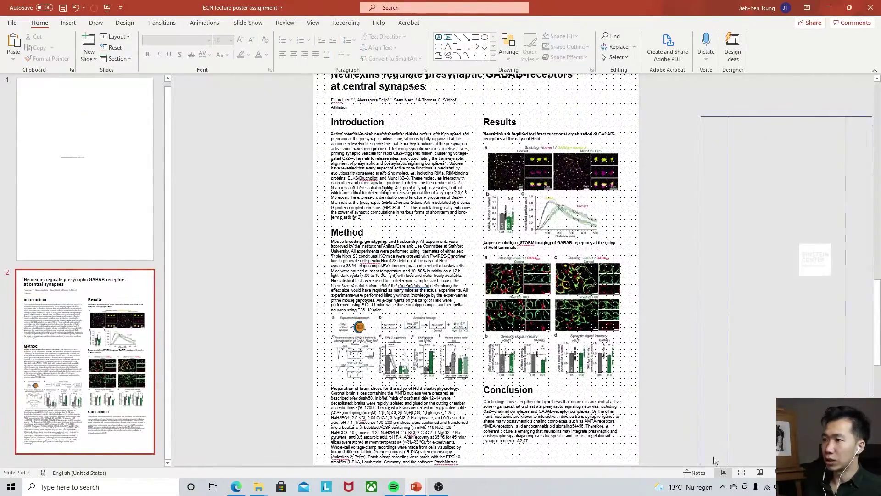
pyautogui.scroll(-1, 712, 459)
pyautogui.click(402, 275)
pyautogui.click(404, 338)
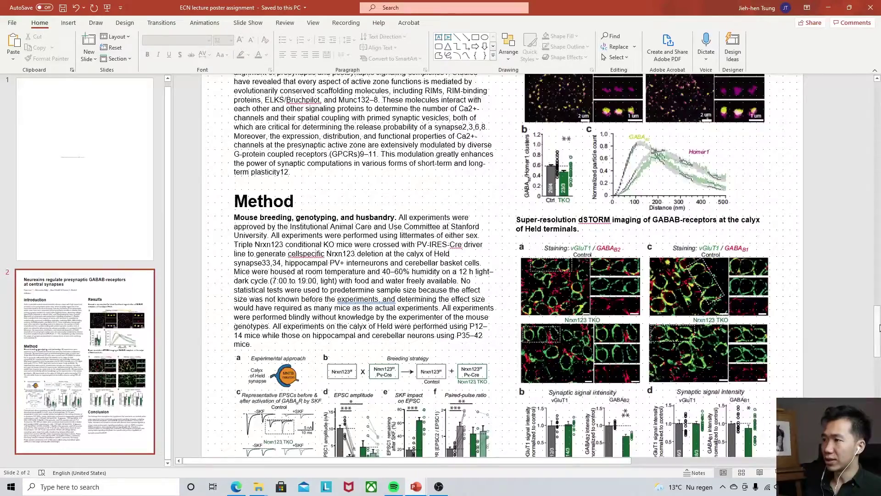
# Consult the Image formats slide in the Scientific Posters presentation and examine the poster figure's sharpness at high zoom
pyautogui.moveTo(877, 329); pyautogui.dragTo(877, 353)
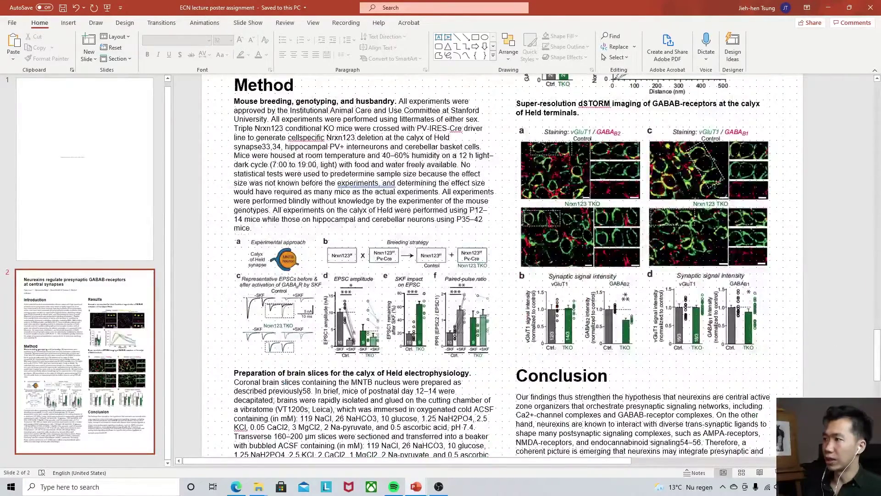
pyautogui.moveTo(880, 13); pyautogui.dragTo(565, 18)
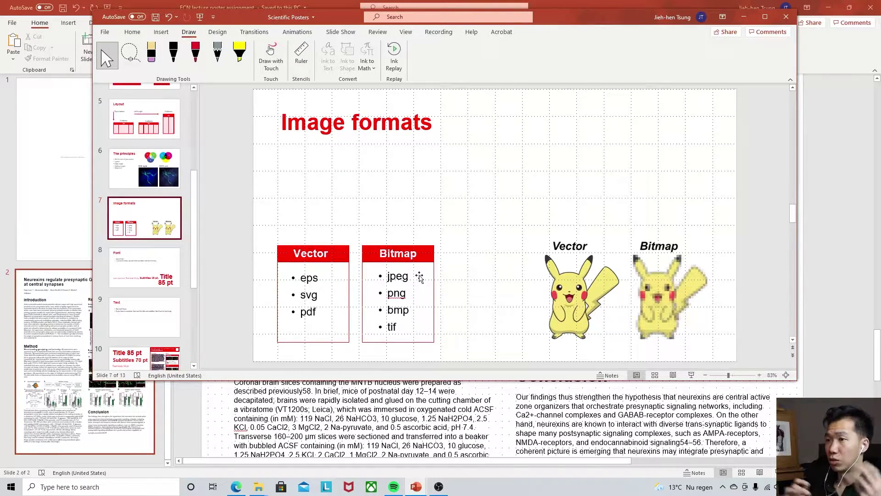
pyautogui.click(838, 276)
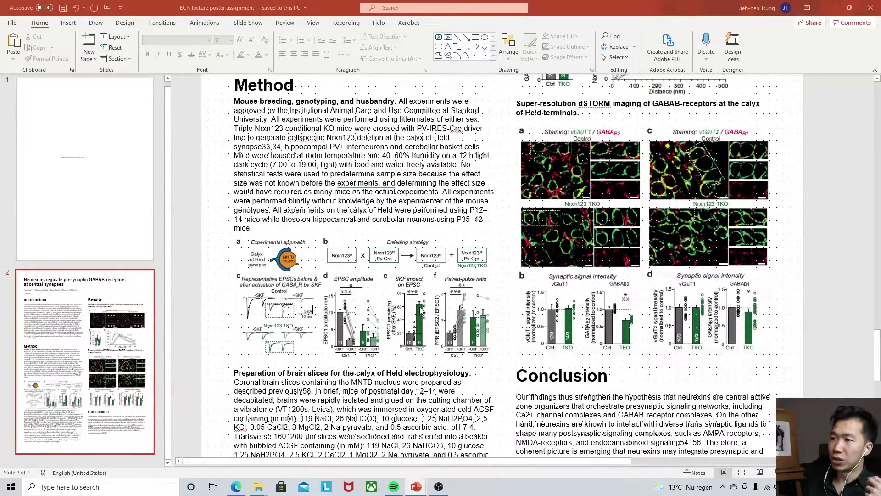
pyautogui.keyDown('ctrl'); pyautogui.scroll(5, 770, 246); pyautogui.keyUp('ctrl')
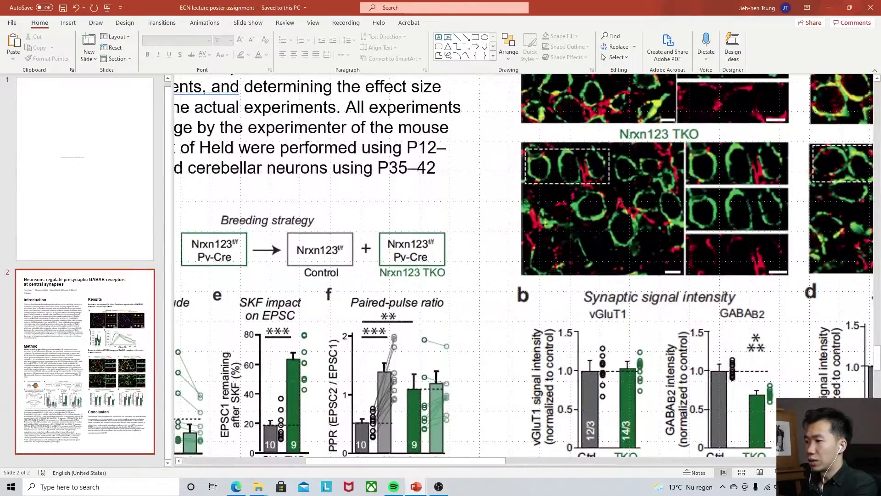
pyautogui.keyDown('ctrl'); pyautogui.scroll(2, 769, 246); pyautogui.keyUp('ctrl')
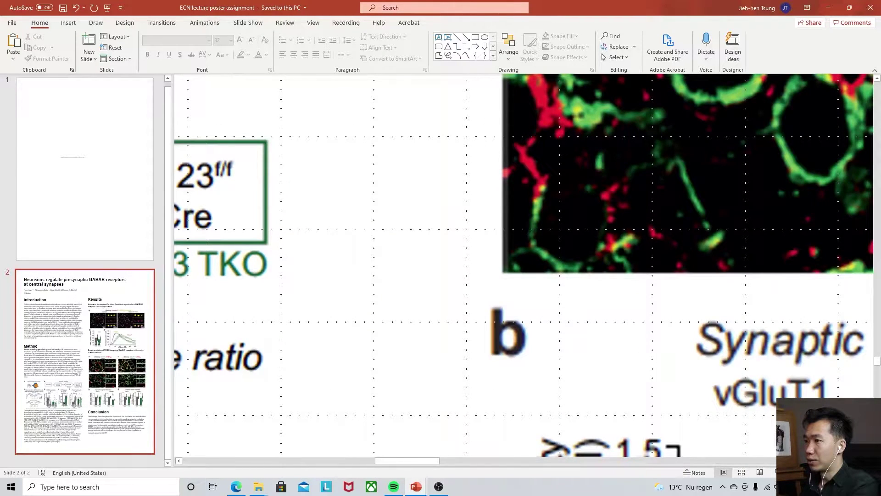
pyautogui.keyDown('ctrl'); pyautogui.scroll(2, 876, 343); pyautogui.keyUp('ctrl')
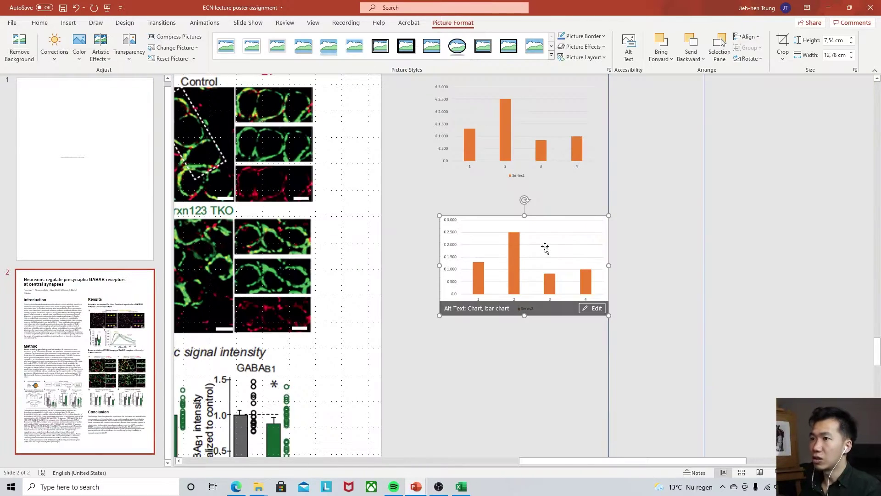
# Place the picture version of the bar chart beneath the editable chart beside the slide and enlarge it to compare sharpness
pyautogui.hotkey('ctrl', 'z')
pyautogui.hotkey('ctrl', 'v')
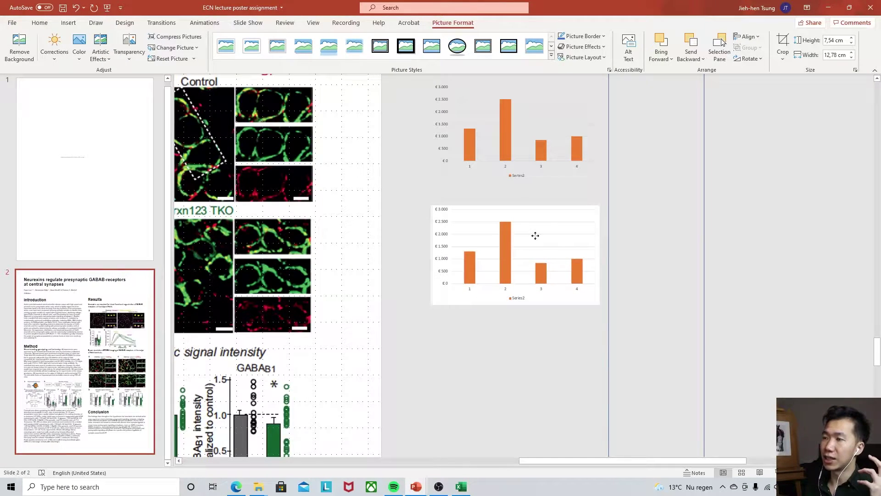
pyautogui.moveTo(878, 343); pyautogui.dragTo(878, 330)
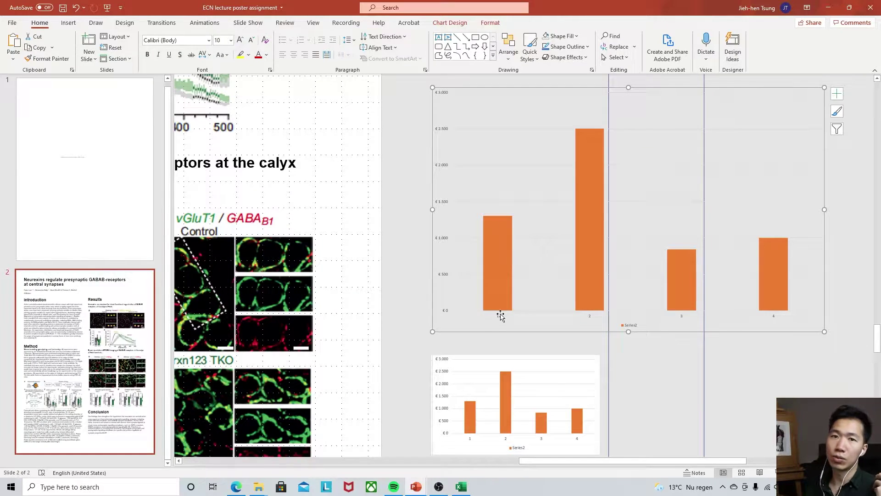
pyautogui.click(550, 398)
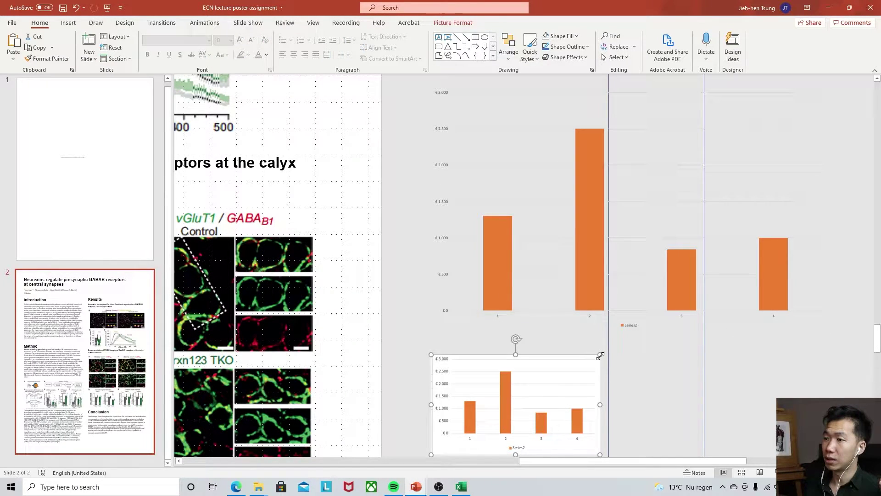
pyautogui.moveTo(600, 355); pyautogui.dragTo(874, 116)
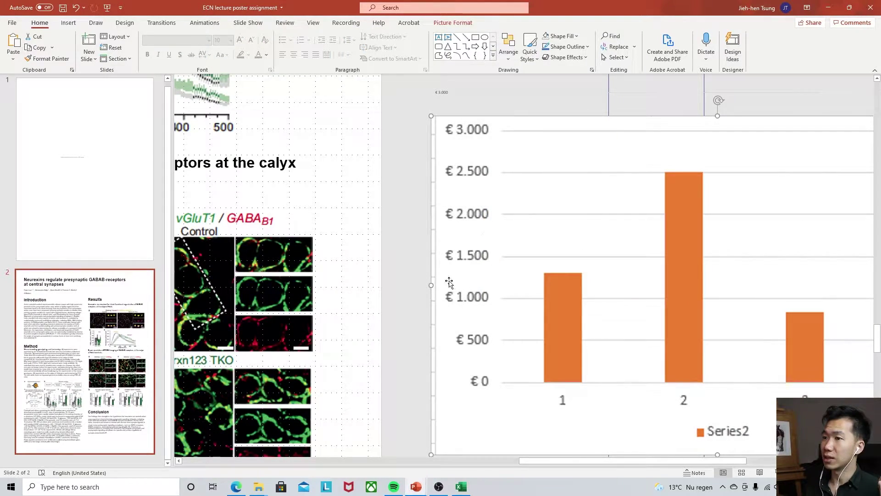
# Try enlarging the picture chart further, undo those changes, and move the picture below the editable chart
pyautogui.moveTo(608, 183); pyautogui.dragTo(618, 412)
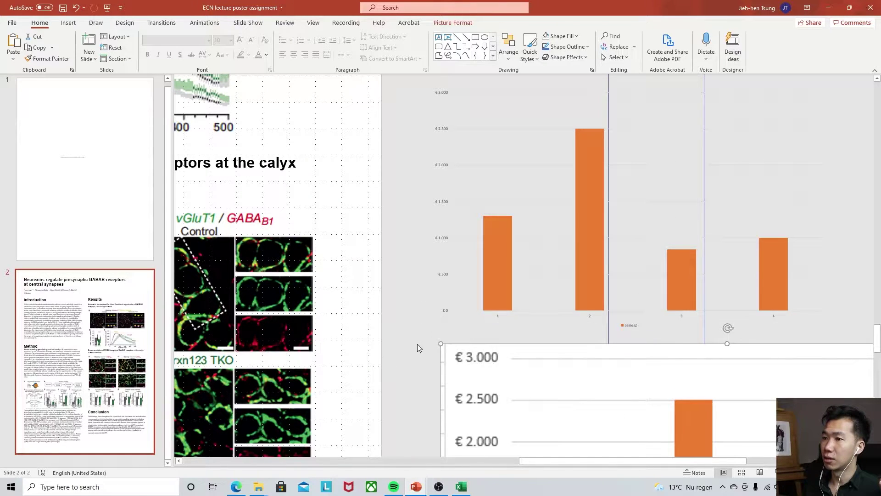
pyautogui.moveTo(425, 326); pyautogui.dragTo(183, 181)
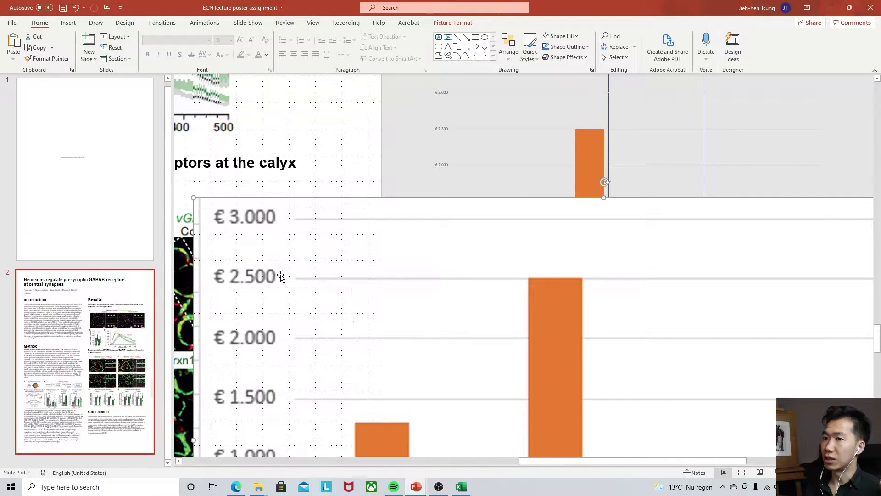
pyautogui.moveTo(374, 295); pyautogui.dragTo(583, 349)
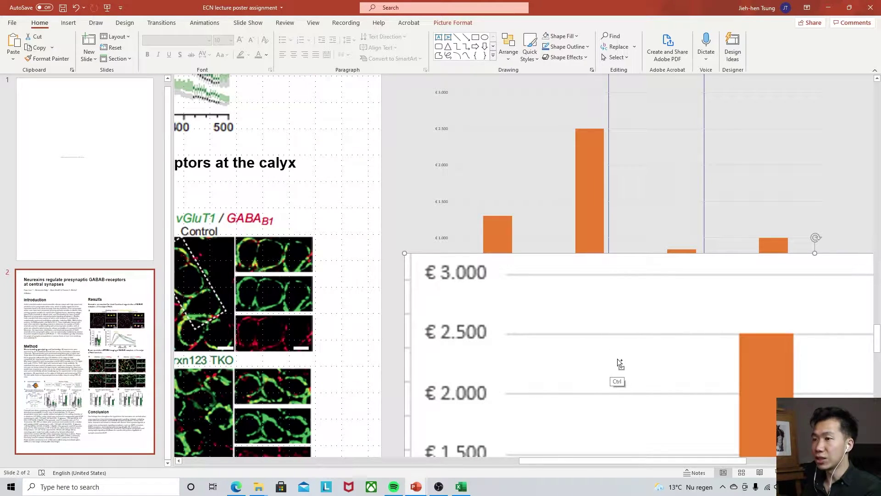
pyautogui.hotkey('ctrl', 'z')
pyautogui.hotkey('ctrl', 'z')
pyautogui.hotkey('ctrl', 'z')
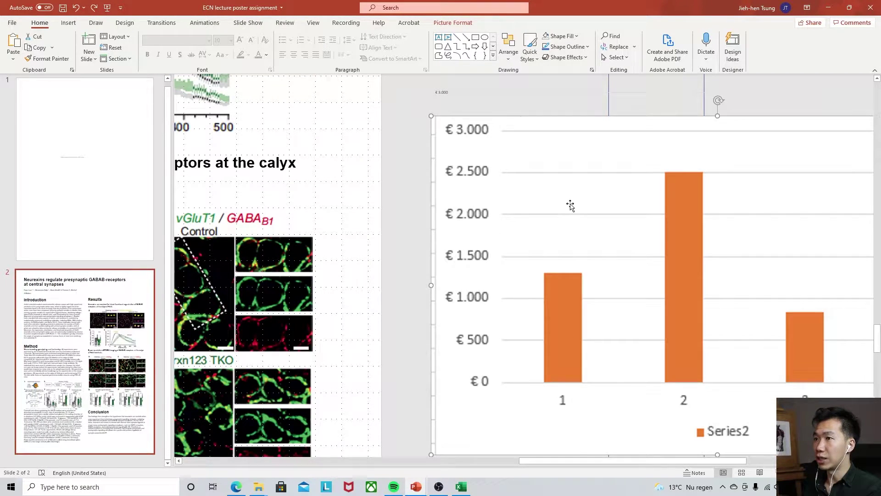
pyautogui.moveTo(570, 205); pyautogui.dragTo(571, 428)
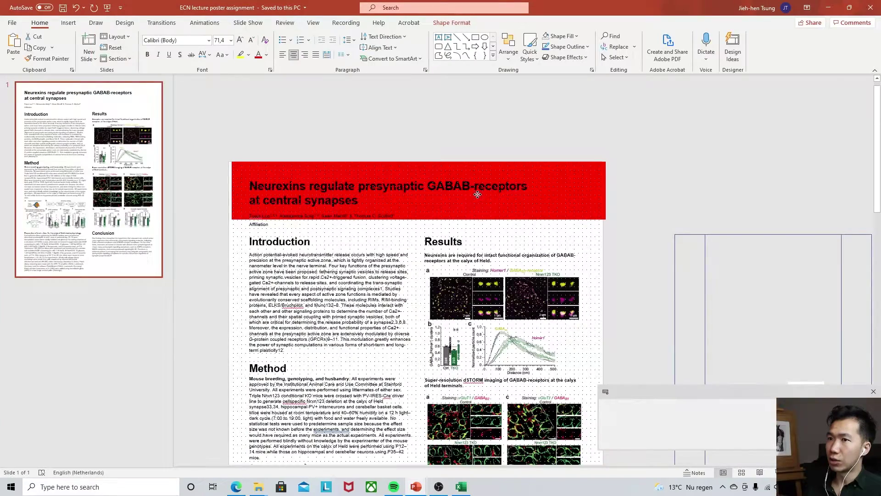
# Position the red banner rectangle across the slide's upper edge, behind the title and authors line
pyautogui.click(531, 192)
pyautogui.scroll(-1, 527, 175)
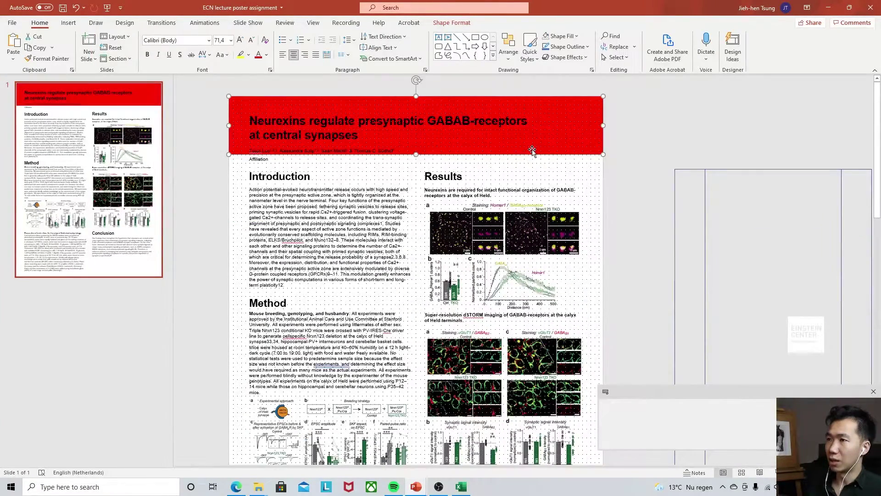
pyautogui.rightClick(531, 150)
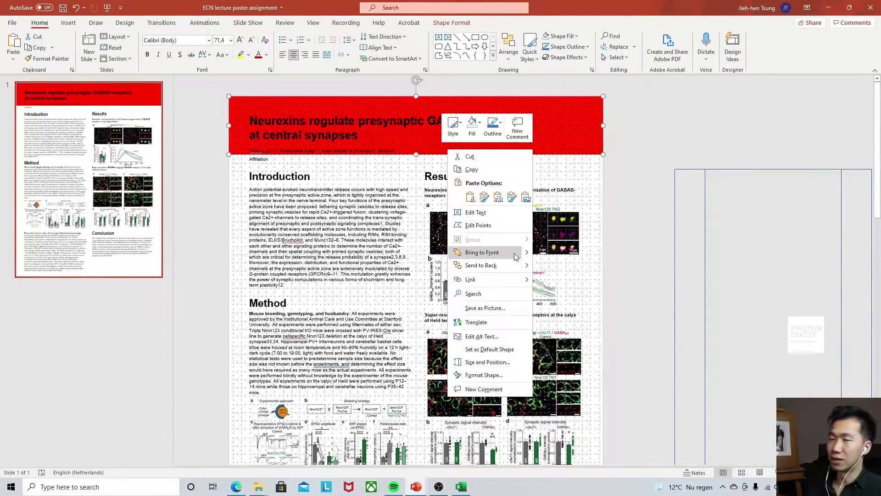
pyautogui.moveTo(518, 257)
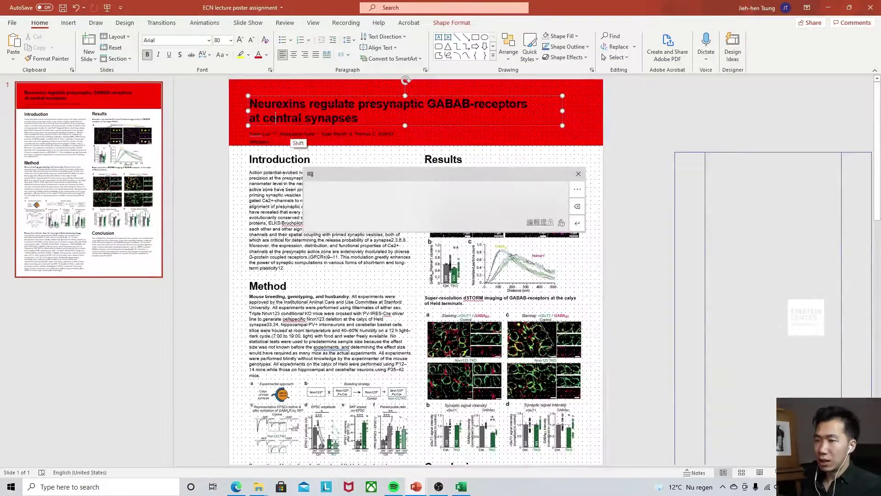
# Make the title, authors and affiliation text white and nudge all three slightly upward within the red banner
pyautogui.keyDown('shift'); pyautogui.click(263, 137); pyautogui.keyUp('shift')
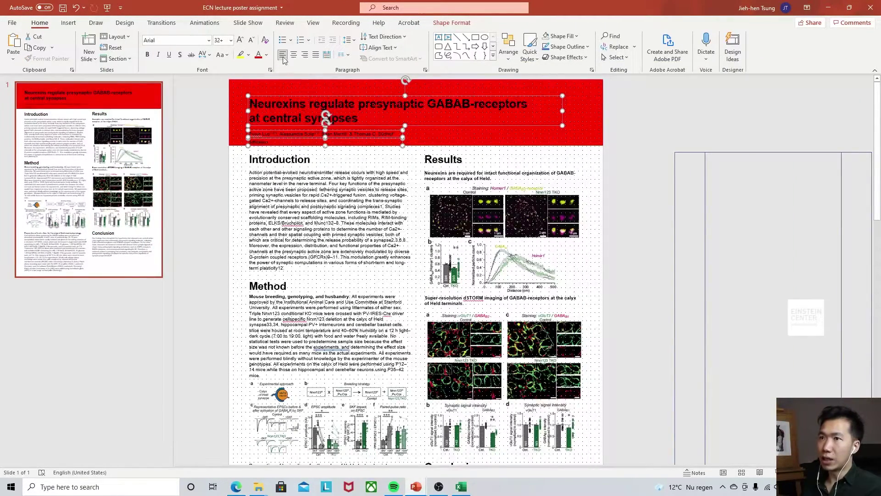
pyautogui.click(267, 54)
pyautogui.click(205, 77)
pyautogui.press('Up')
pyautogui.press('Up')
pyautogui.press('Up')
pyautogui.press('Up')
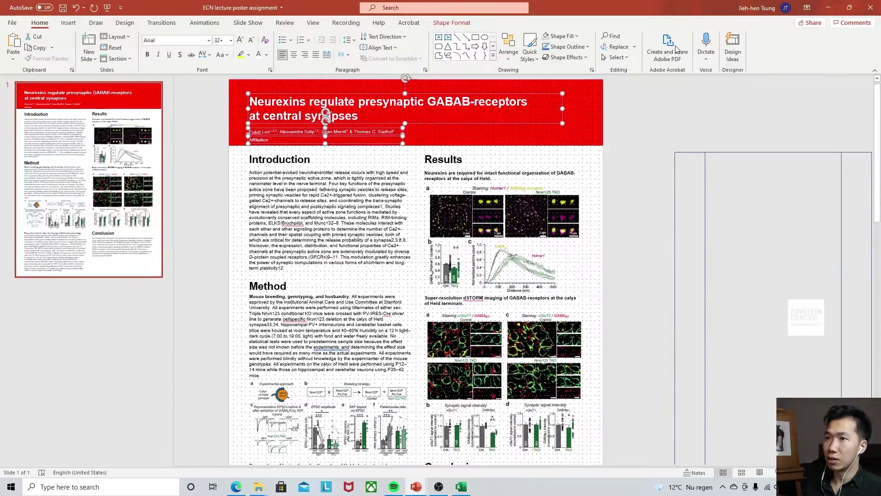
pyautogui.press('Up')
pyautogui.press('Up')
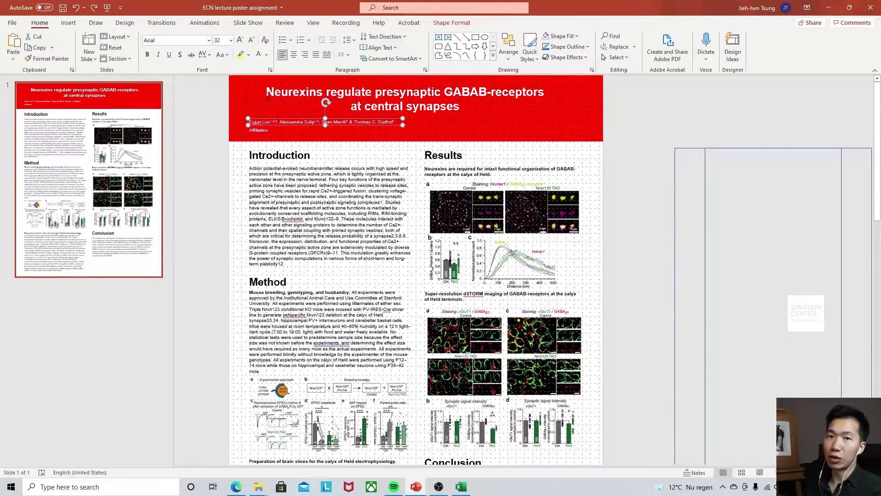
# Left-align the poster title's text so it lines up with the authors and affiliation lines
pyautogui.click(412, 94)
pyautogui.hotkey('ctrl', 'l')
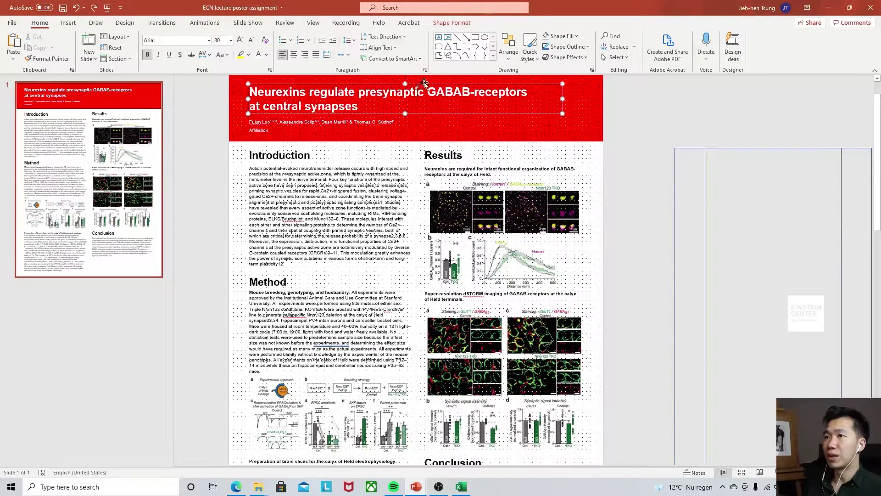
pyautogui.press('super+h')
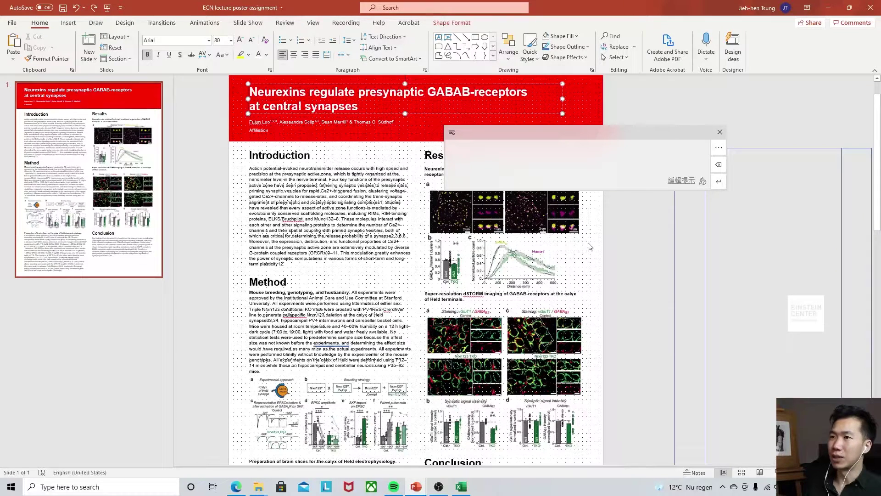
pyautogui.click(626, 252)
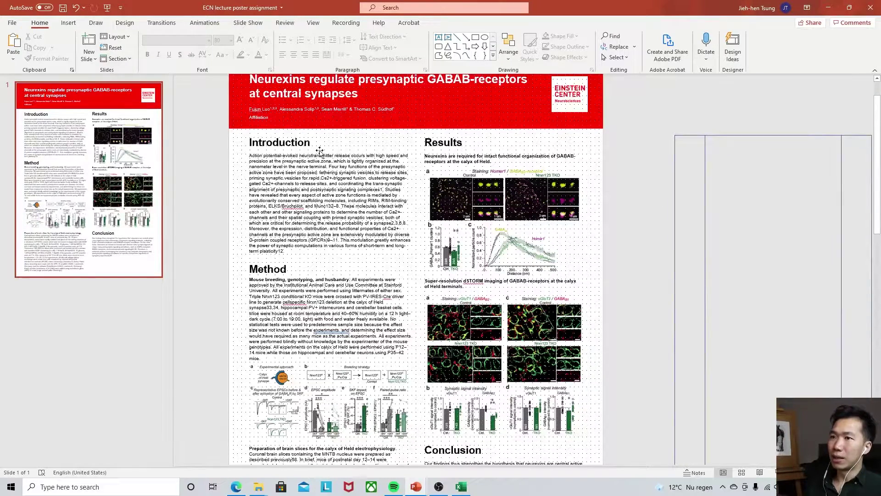
# Try justifying the Introduction paragraph's text
pyautogui.click(320, 152)
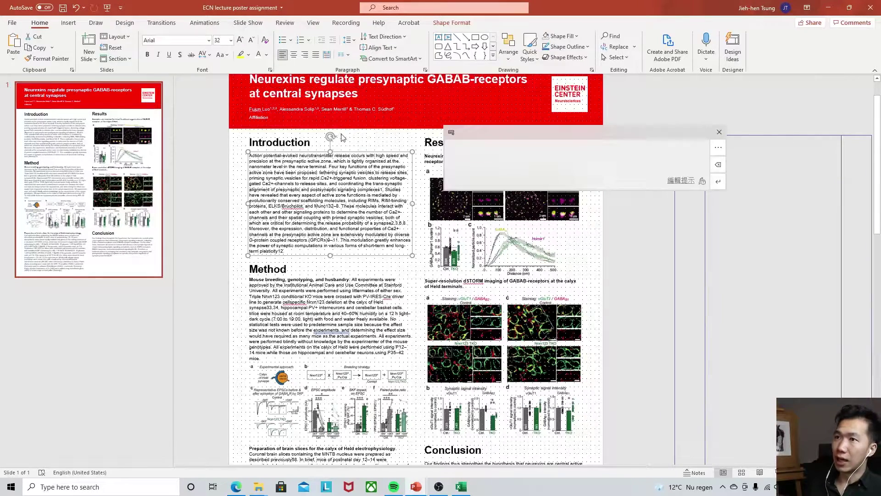
pyautogui.click(315, 55)
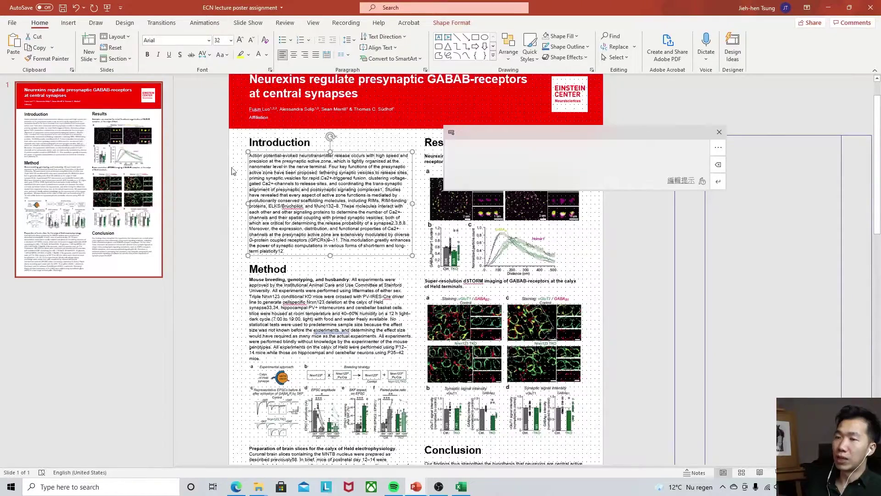
pyautogui.click(50, 151)
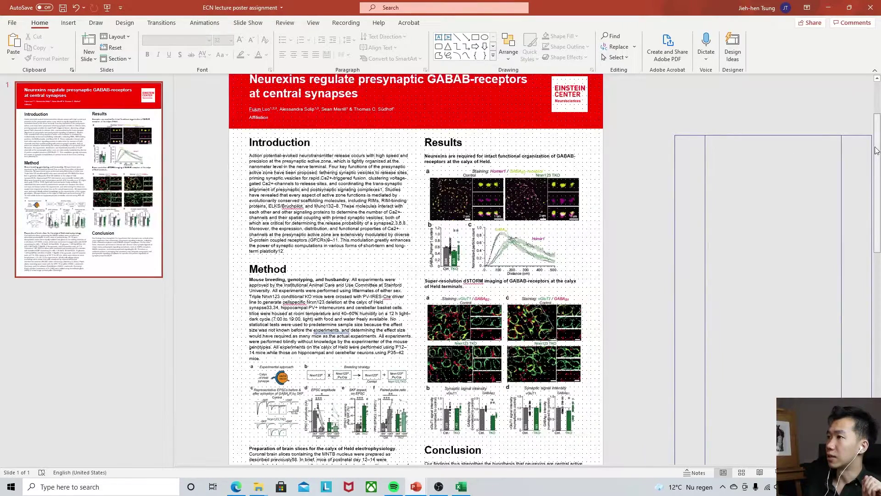
# Add the line "Supplementary data, References and acknowledgements in QR code" with a QR code beneath the Conclusion text
pyautogui.scroll(-1, 841, 157)
pyautogui.hotkey('ctrl', 'z')
pyautogui.hotkey('ctrl', 'z')
pyautogui.hotkey('ctrl', 'z')
pyautogui.hotkey('ctrl', 'z')
pyautogui.hotkey('ctrl', 'z')
pyautogui.hotkey('ctrl', 'z')
pyautogui.hotkey('ctrl', 'z')
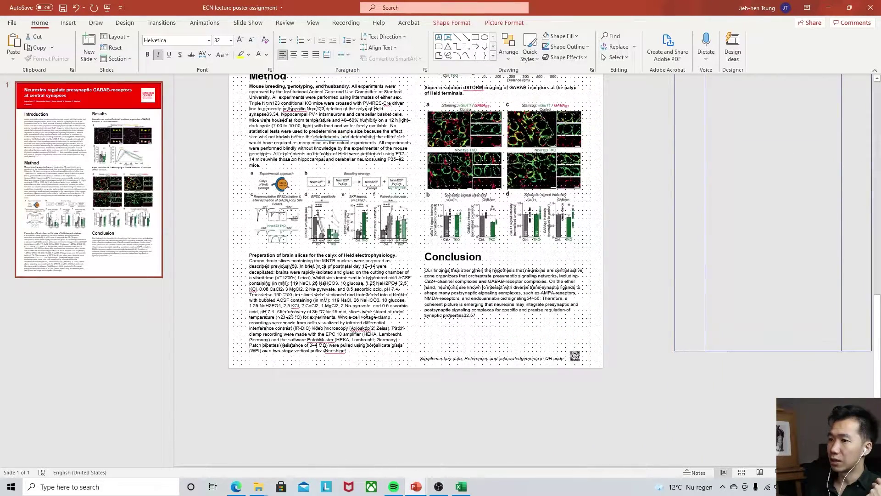
# Add a References heading between the Conclusion text and the QR code line, and nudge it slightly lower
pyautogui.hotkey('ctrl', 'z')
pyautogui.hotkey('ctrl', 'z')
pyautogui.hotkey('ctrl', 'z')
pyautogui.hotkey('ctrl', 'z')
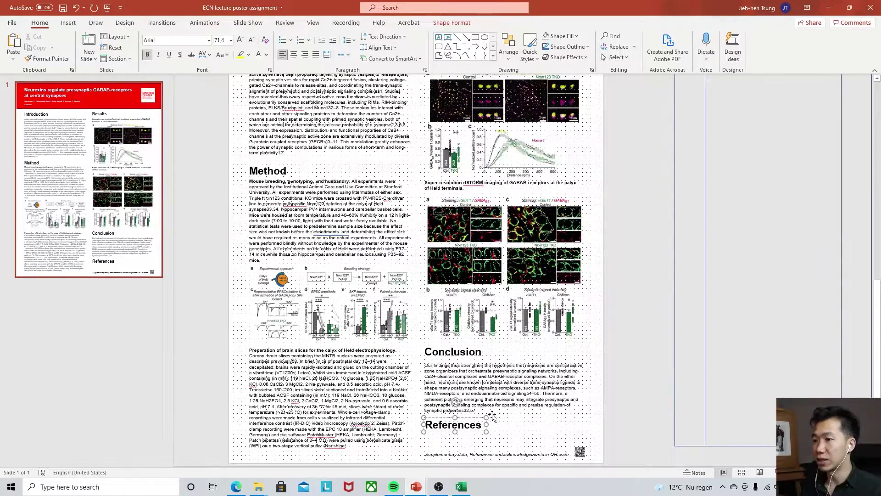
pyautogui.click(497, 430)
pyautogui.moveTo(441, 431); pyautogui.dragTo(441, 438)
pyautogui.click(748, 346)
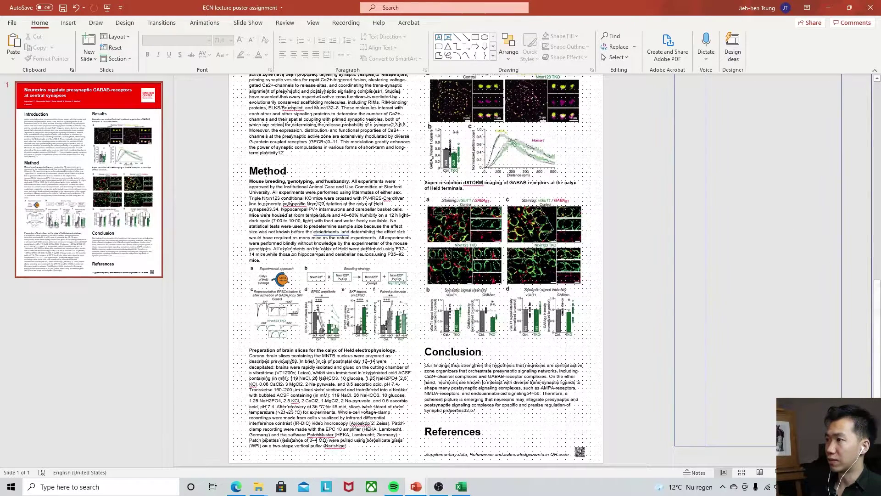
# Draw an unfilled rectangle with a red outline around the first Results subheading and its figure
pyautogui.moveTo(879, 309); pyautogui.dragTo(880, 280)
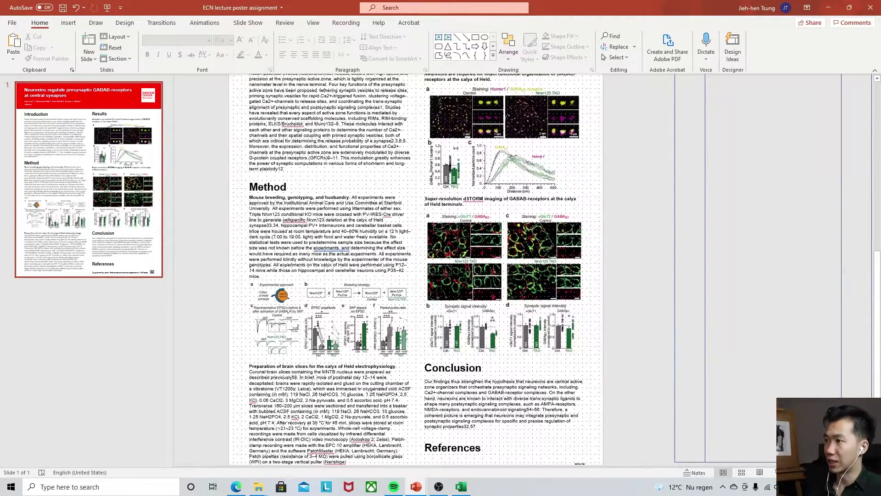
pyautogui.scroll(1, 868, 293)
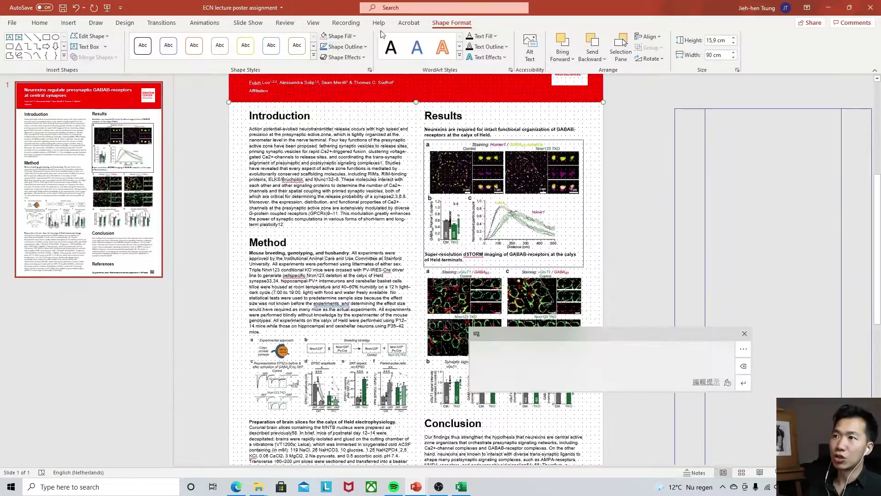
pyautogui.hotkey('ctrl', 'z')
pyautogui.hotkey('ctrl', 'z')
pyautogui.hotkey('ctrl', 'z')
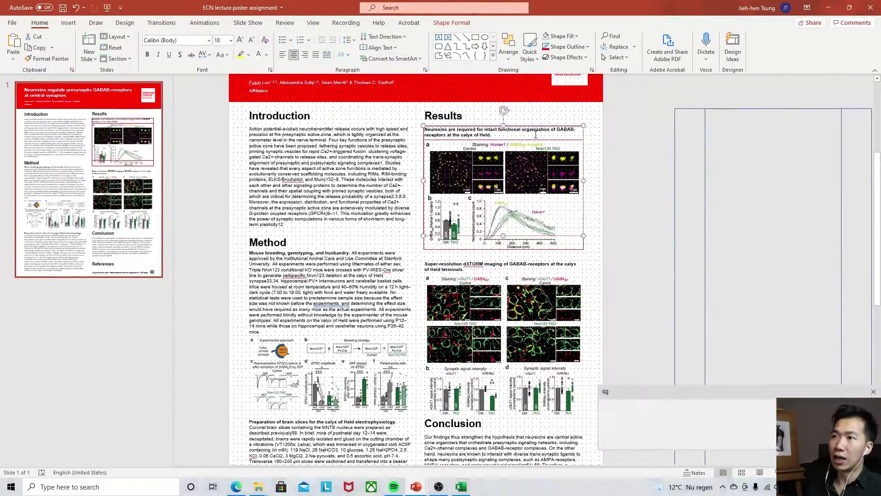
# Place a red bar behind the first Results subheading and make the subheading text white
pyautogui.click(592, 41)
pyautogui.click(556, 129)
pyautogui.scroll(3, 503, 133)
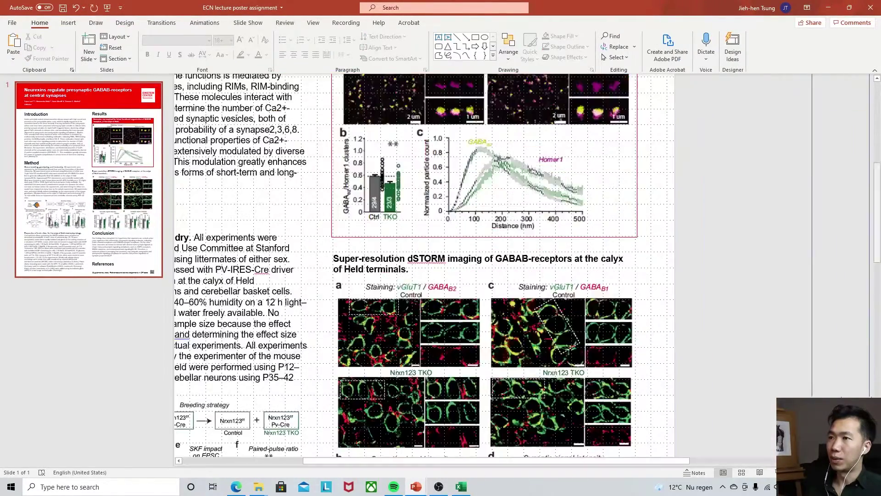
pyautogui.scroll(3, 489, 95)
pyautogui.hotkey('ctrl', 'y')
pyautogui.hotkey('ctrl', 'y')
pyautogui.hotkey('ctrl', 'y')
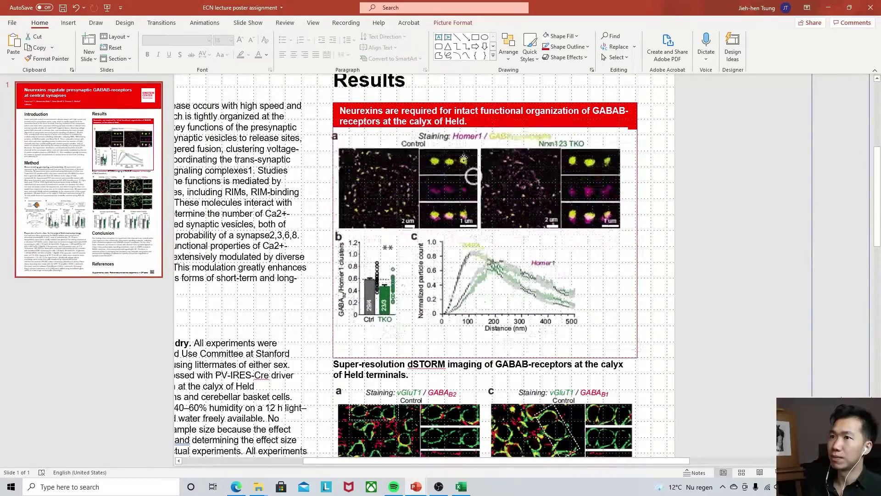
# Nudge the first Results figure inside its frame and copy the red bar and frame to the second figure
pyautogui.press('Left')
pyautogui.press('Left')
pyautogui.click(592, 124)
pyautogui.moveTo(592, 123); pyautogui.dragTo(612, 385)
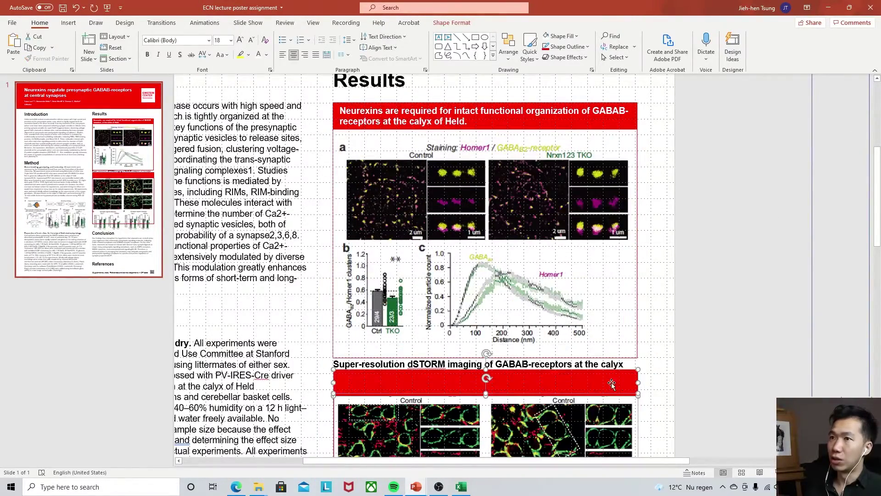
# Align the copied red bar behind the second Results subheading and make the subheading text white
pyautogui.scroll(-3, 429, 303)
pyautogui.moveTo(429, 303); pyautogui.dragTo(440, 299)
pyautogui.scroll(-3, 440, 229)
pyautogui.scroll(-4, 465, 367)
pyautogui.scroll(5, 458, 357)
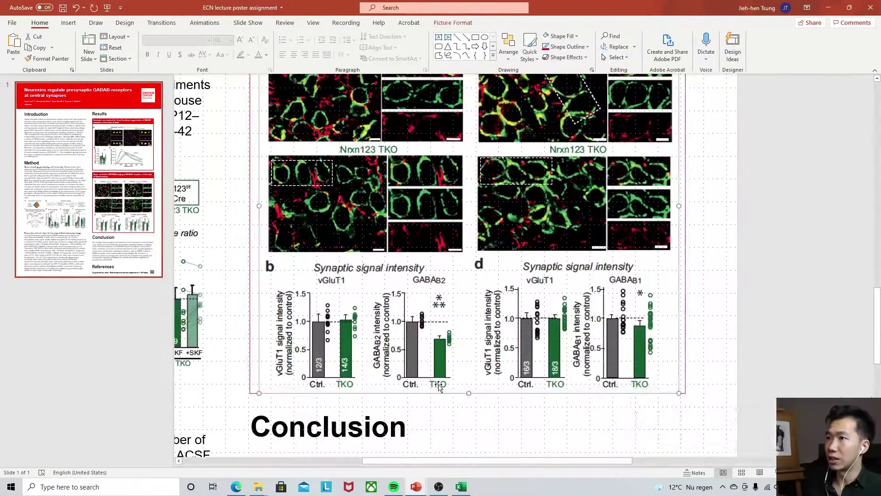
# Fit the second Results figure within its red frame and save the poster
pyautogui.scroll(3, 506, 184)
pyautogui.rightClick(506, 128)
pyautogui.click(540, 230)
pyautogui.scroll(-5, 597, 257)
pyautogui.click(618, 263)
pyautogui.hotkey('ctrl', 's')
pyautogui.scroll(2, 842, 173)
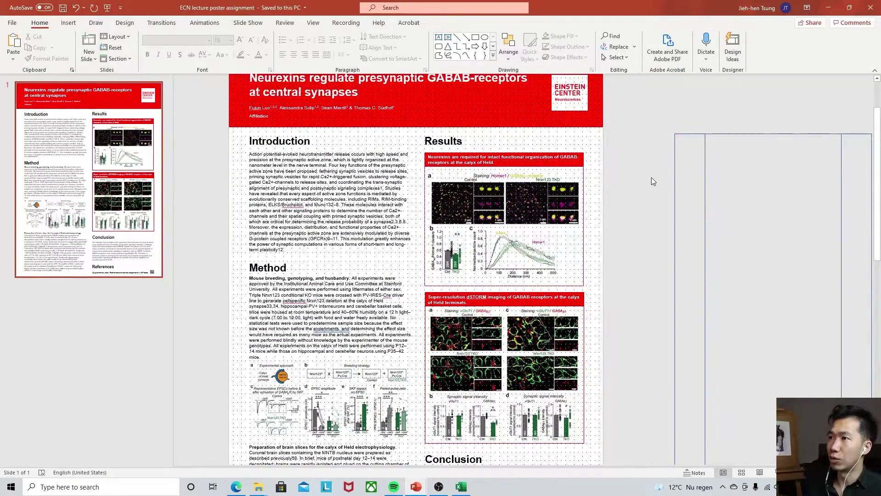
# Color the Introduction, Method, Results, Conclusion and References headings red and save the poster
pyautogui.click(444, 141)
pyautogui.keyDown('shift'); pyautogui.click(280, 141); pyautogui.keyUp('shift')
pyautogui.keyDown('shift'); pyautogui.click(267, 268); pyautogui.keyUp('shift')
pyautogui.click(452, 22)
pyautogui.click(472, 37)
pyautogui.scroll(-5, 398, 257)
pyautogui.click(454, 364)
pyautogui.hotkey('ctrl', 's')
# Move the Einstein Center logo slightly left within the red title banner
pyautogui.scroll(-2, 397, 165)
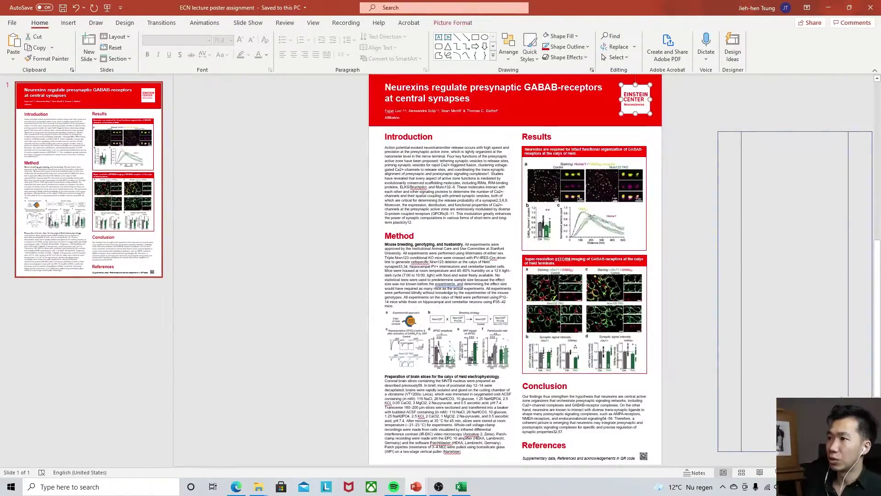
pyautogui.moveTo(634, 97); pyautogui.dragTo(628, 97)
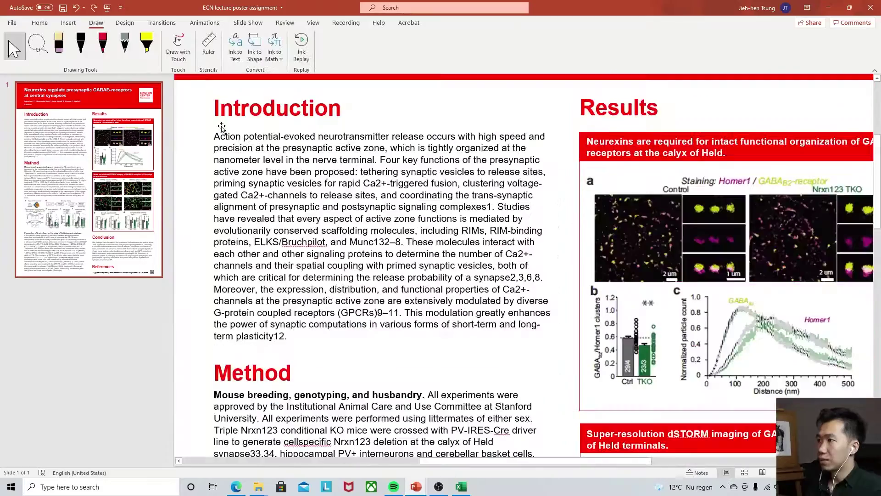
pyautogui.click(69, 23)
pyautogui.click(148, 45)
pyautogui.moveTo(235, 132); pyautogui.dragTo(256, 155)
pyautogui.rightClick(236, 139)
pyautogui.press('Delete')
# Show the gridlines on the slide and check the Method heading's position against them
pyautogui.rightClick(185, 340)
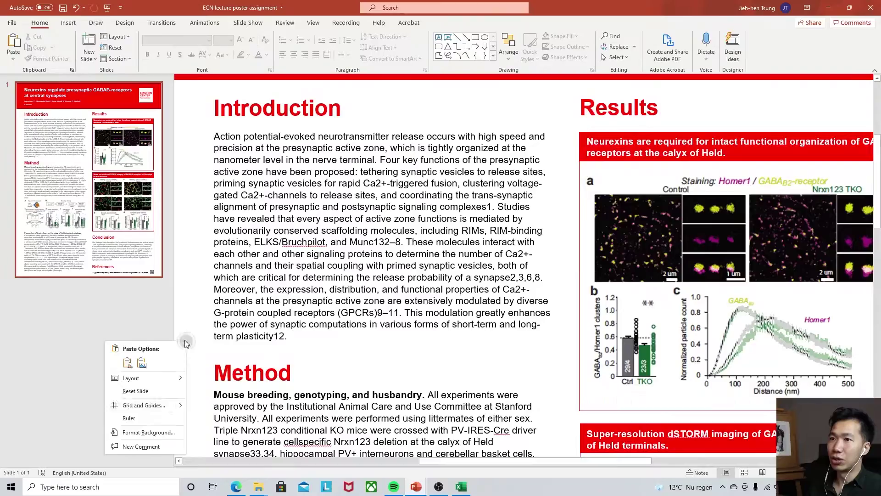
pyautogui.hotkey('shift', 'F9')
pyautogui.scroll(-4, 383, 247)
pyautogui.scroll(1, 383, 257)
pyautogui.click(440, 254)
pyautogui.click(271, 232)
pyautogui.scroll(3, 276, 231)
pyautogui.click(585, 274)
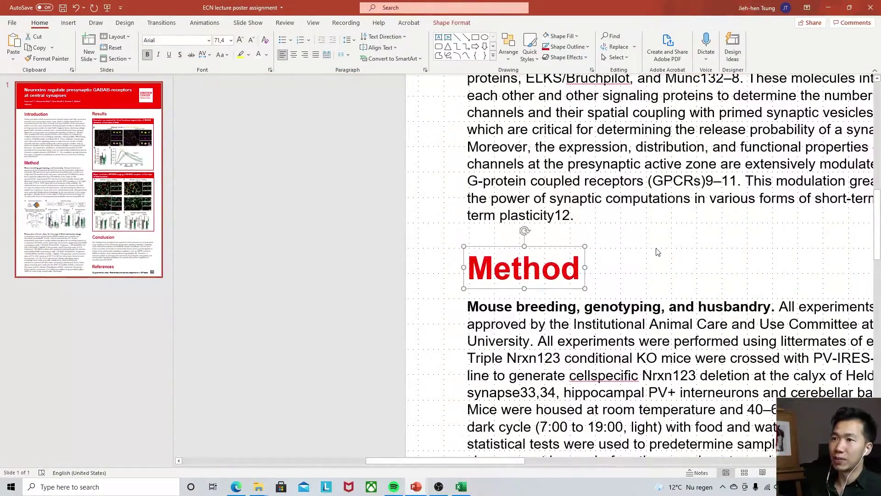
# Examine how the section headings and body text boxes, down to the Conclusion, line up with the grid
pyautogui.scroll(5, 739, 166)
pyautogui.click(551, 105)
pyautogui.click(573, 179)
pyautogui.scroll(-4, 574, 179)
pyautogui.click(732, 154)
pyautogui.scroll(-7, 734, 184)
pyautogui.click(750, 349)
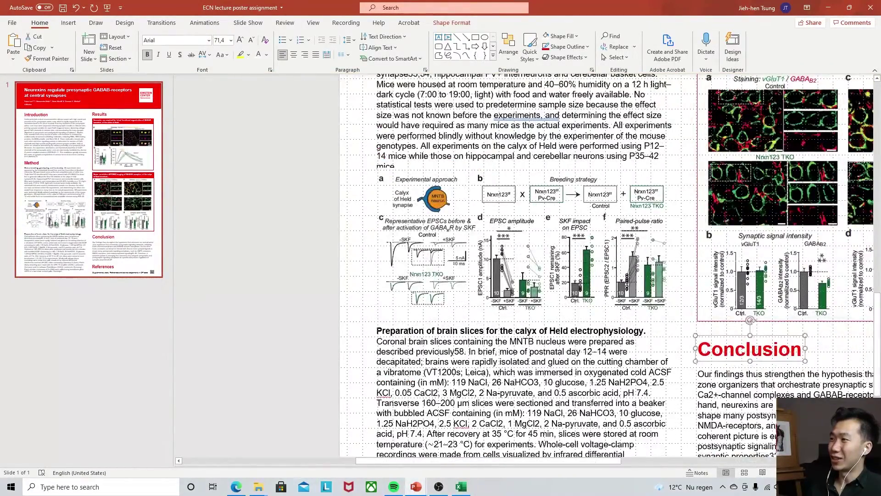
pyautogui.click(749, 370)
pyautogui.scroll(-1, 749, 368)
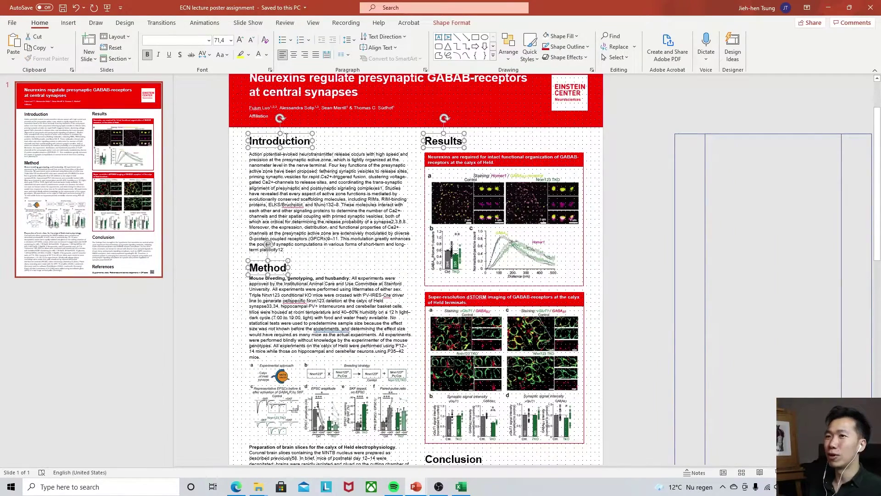
# Fill the selected Introduction, Results and Method heading text with the recently used red
pyautogui.click(457, 23)
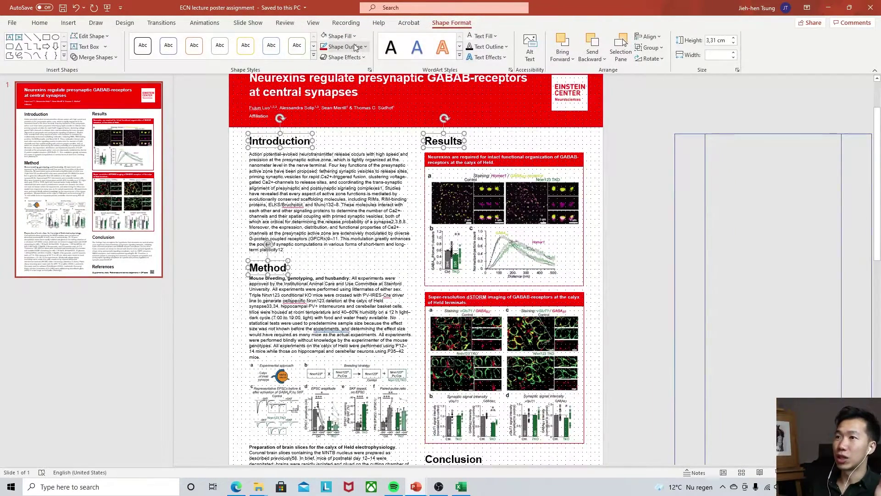
pyautogui.click(483, 35)
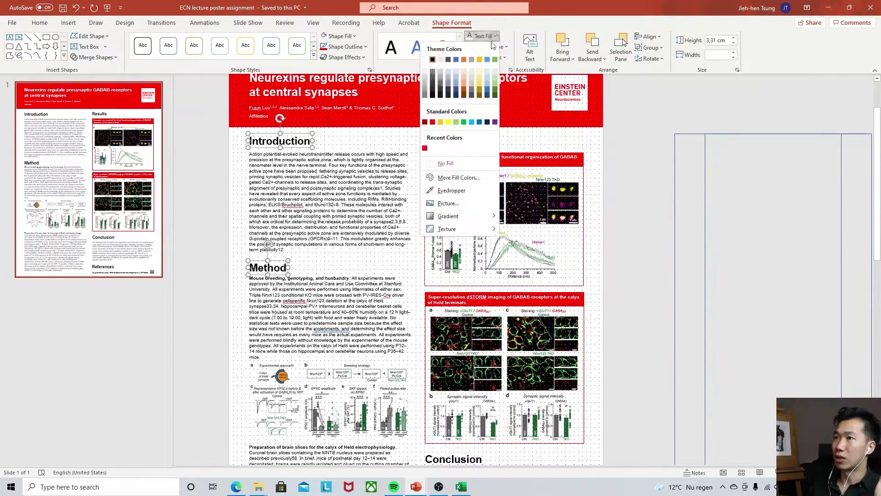
pyautogui.click(425, 148)
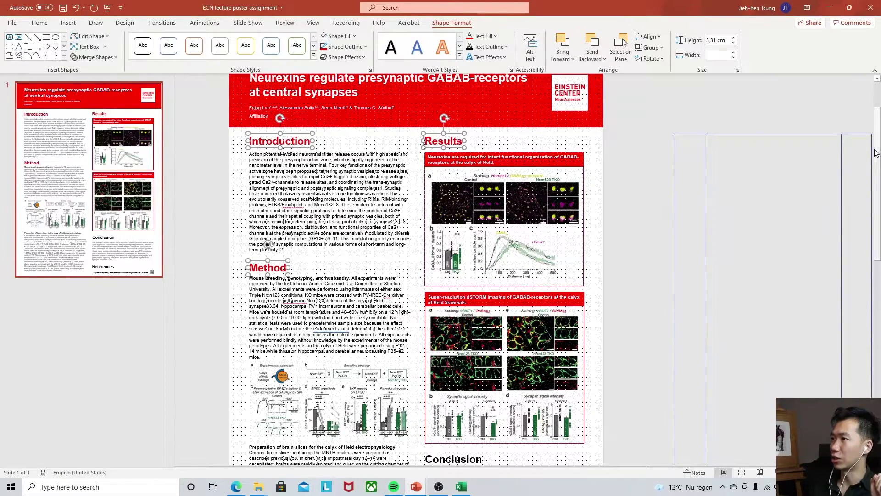
pyautogui.moveTo(876, 148); pyautogui.dragTo(857, 187)
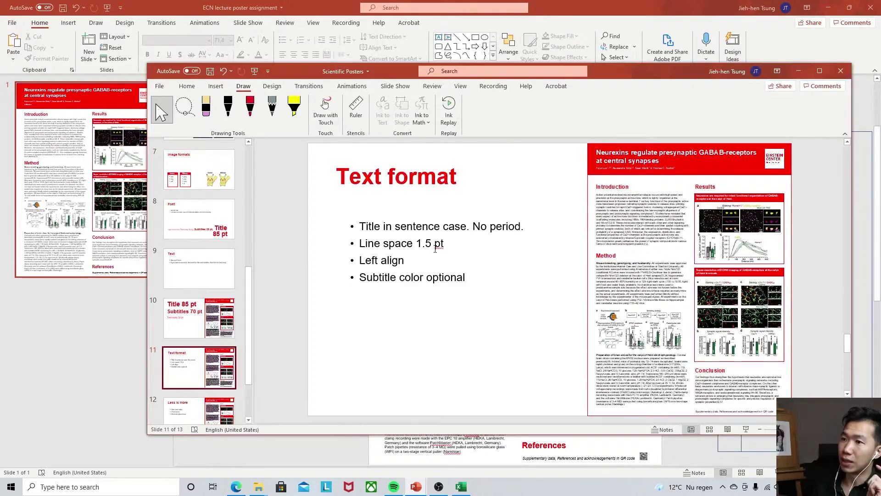
# Return to the poster presentation and try 1.5 line spacing on the Introduction paragraph
pyautogui.click(77, 343)
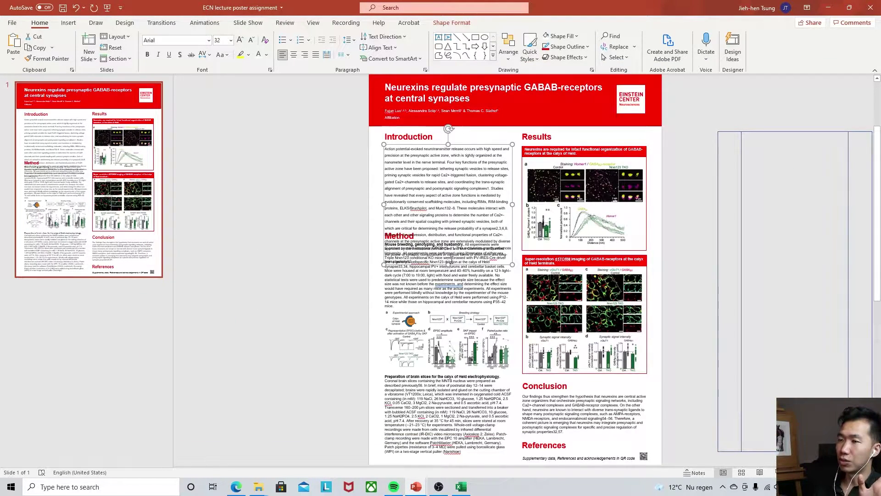
pyautogui.click(505, 137)
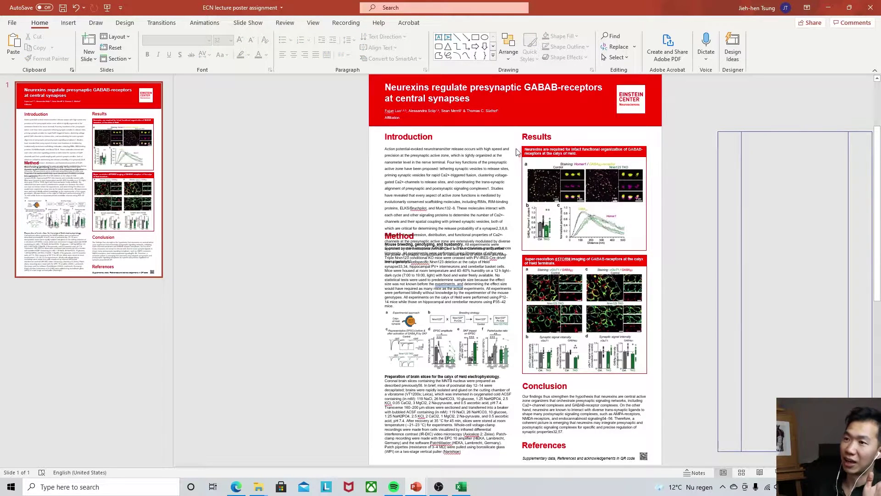
# Export the poster as an Adobe PDF, letting PDFMaker save the presentation first, and minimize the resulting PDF
pyautogui.click(12, 22)
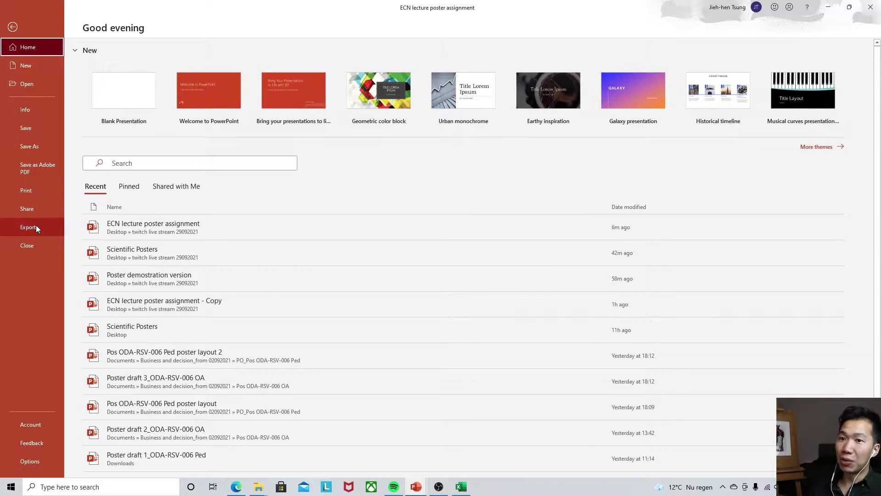
pyautogui.click(24, 147)
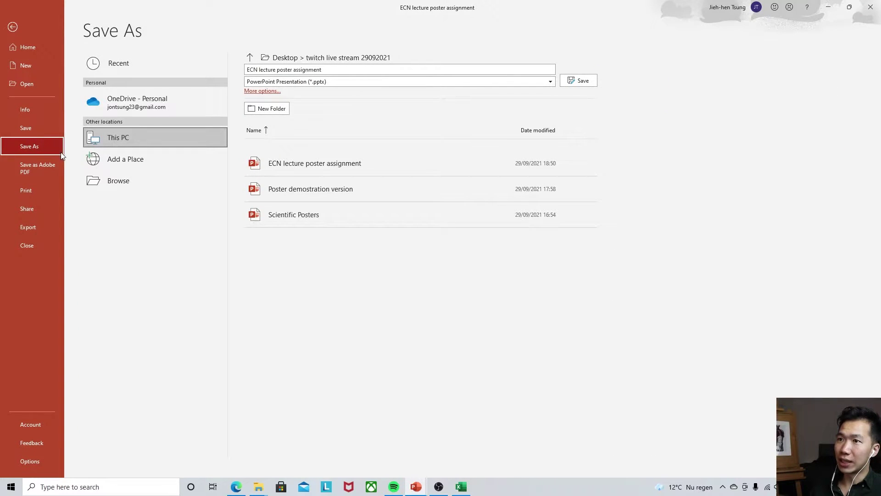
pyautogui.click(33, 228)
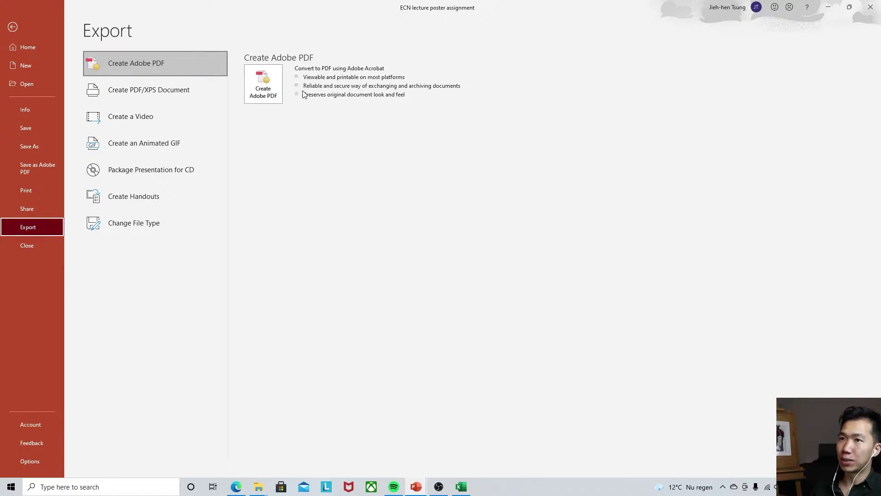
pyautogui.click(271, 98)
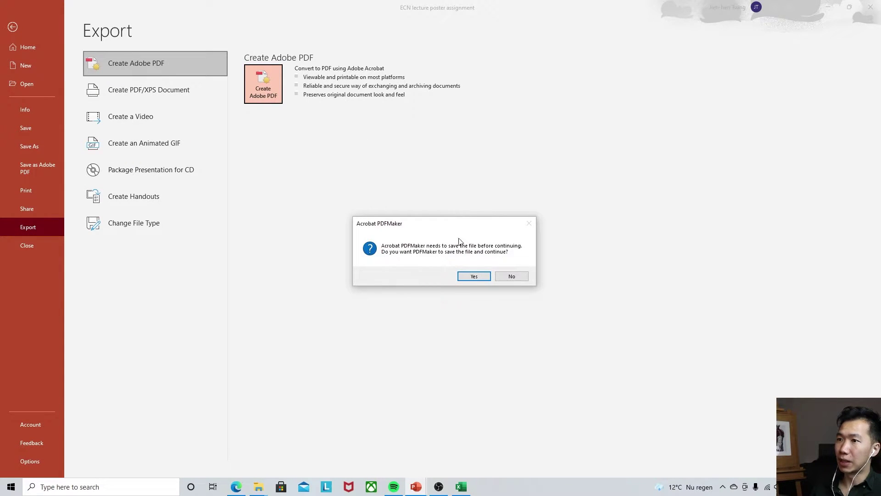
pyautogui.click(486, 274)
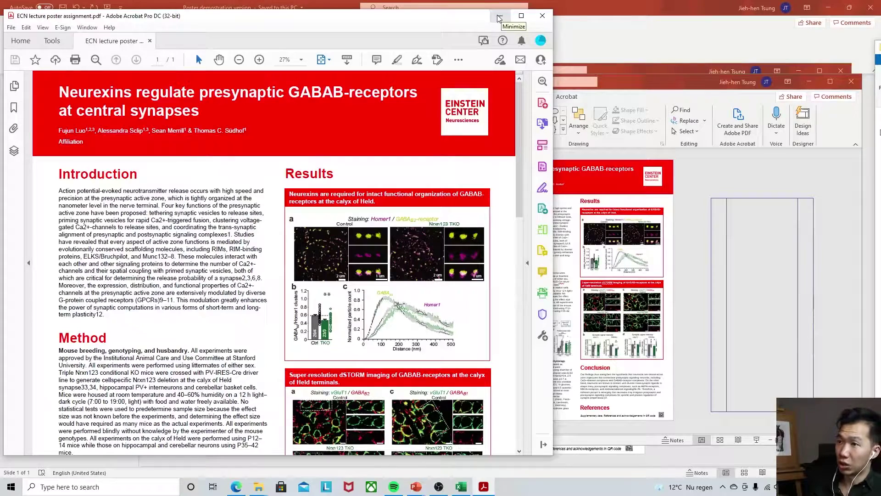
pyautogui.click(499, 17)
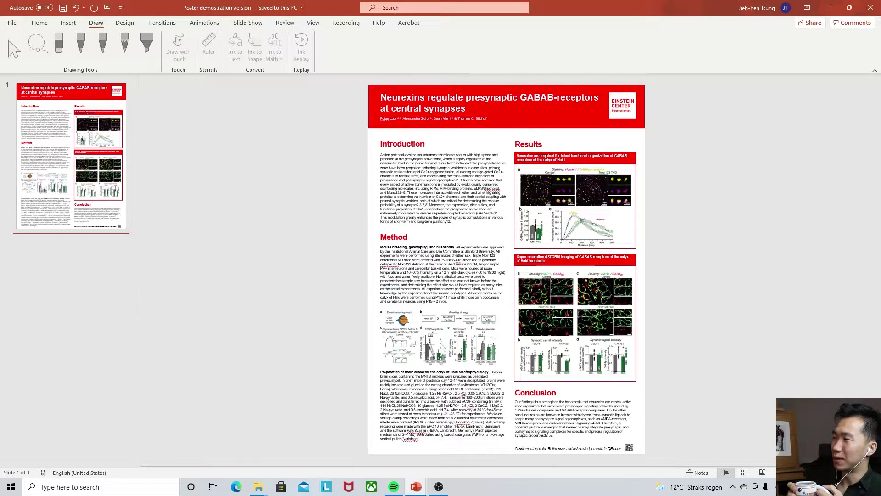